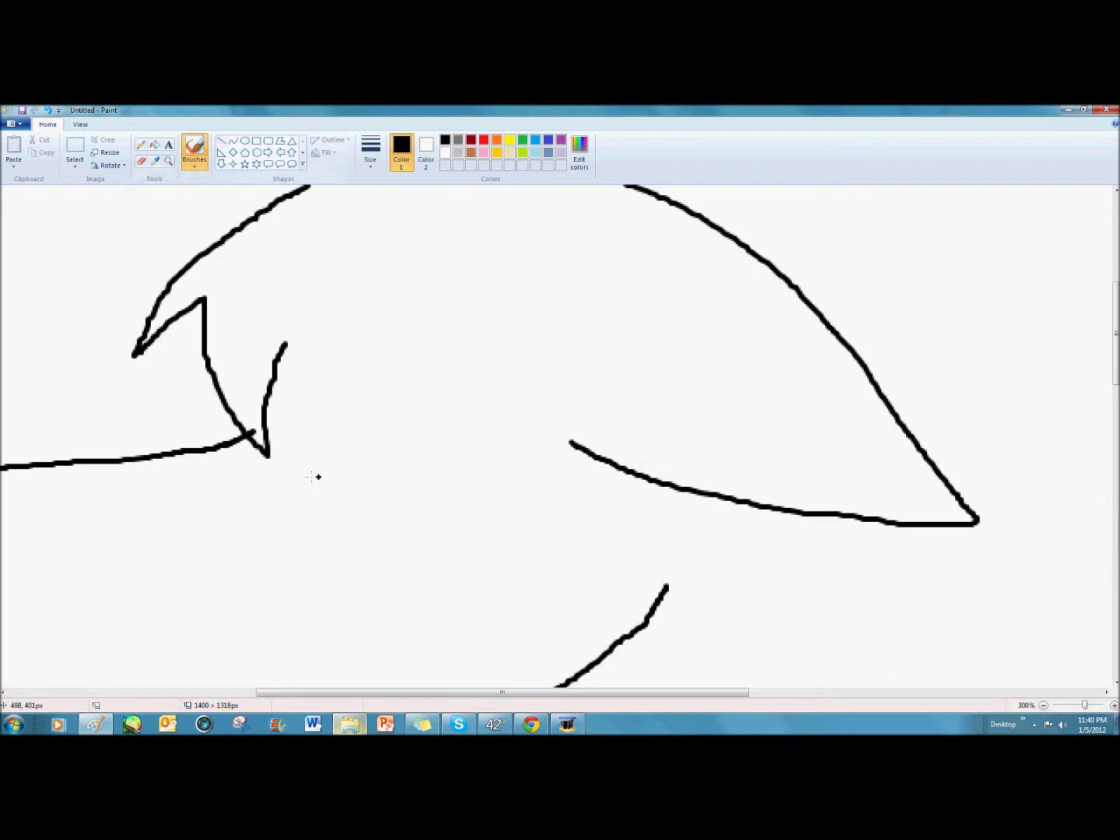
Draw a large almond-shaped eye between the hair tuft and the ear, with a black pupil and a green iris
mouse_move(395, 470)
mouse_down()
mouse_move(466, 451)
mouse_move(439, 442)
mouse_move(467, 457)
mouse_move(438, 465)
mouse_up()
click(47, 110)
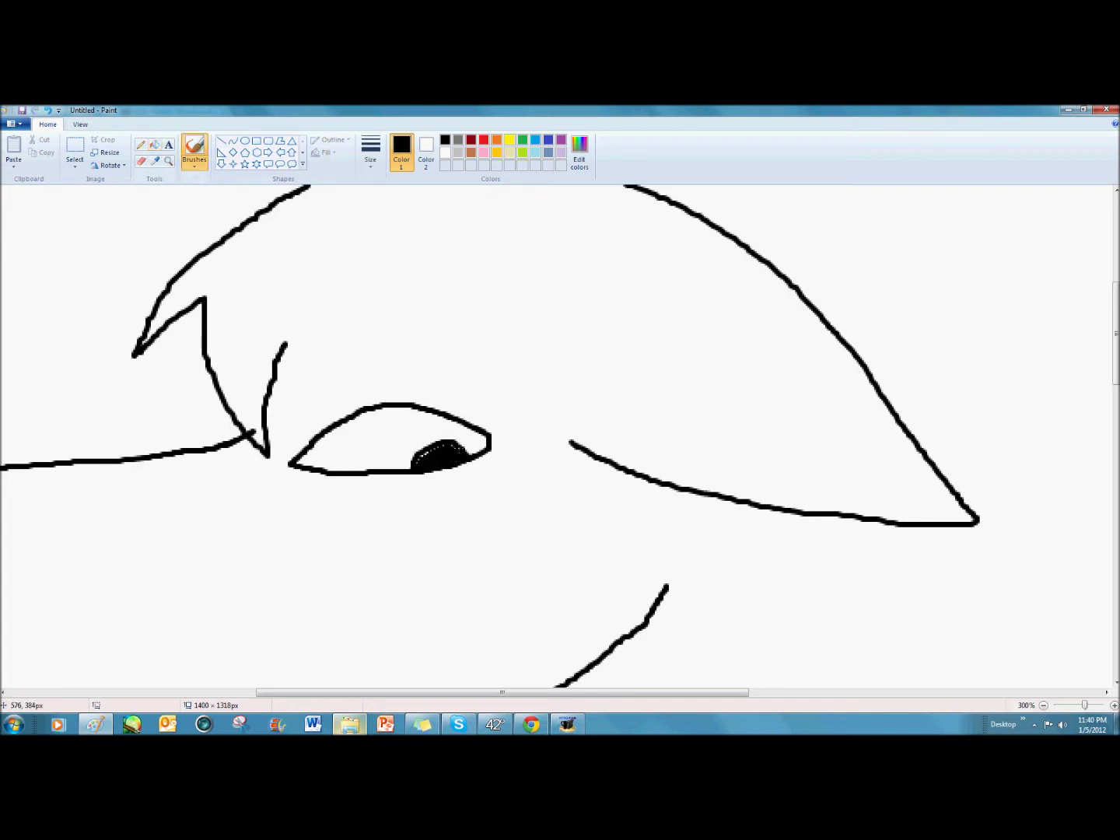
click(522, 140)
mouse_move(397, 469)
mouse_down()
mouse_move(408, 430)
mouse_move(462, 430)
mouse_move(484, 450)
mouse_up()
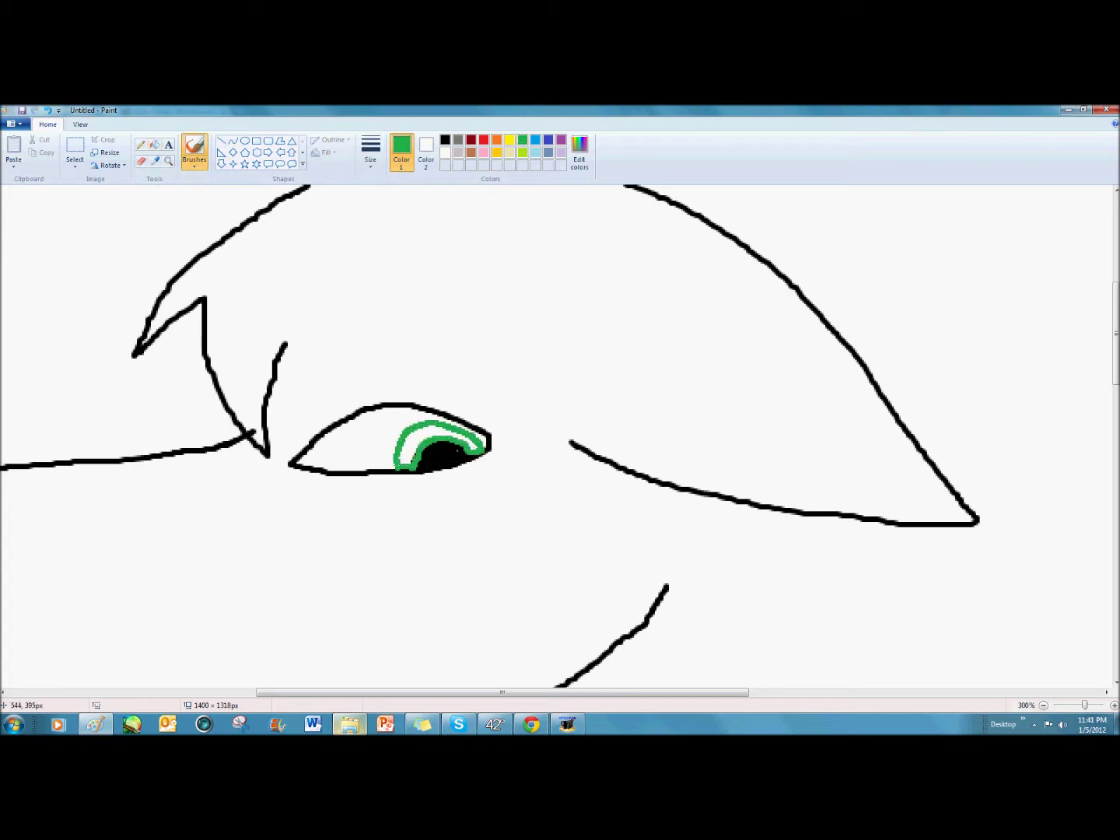
drag(401, 460, 471, 443)
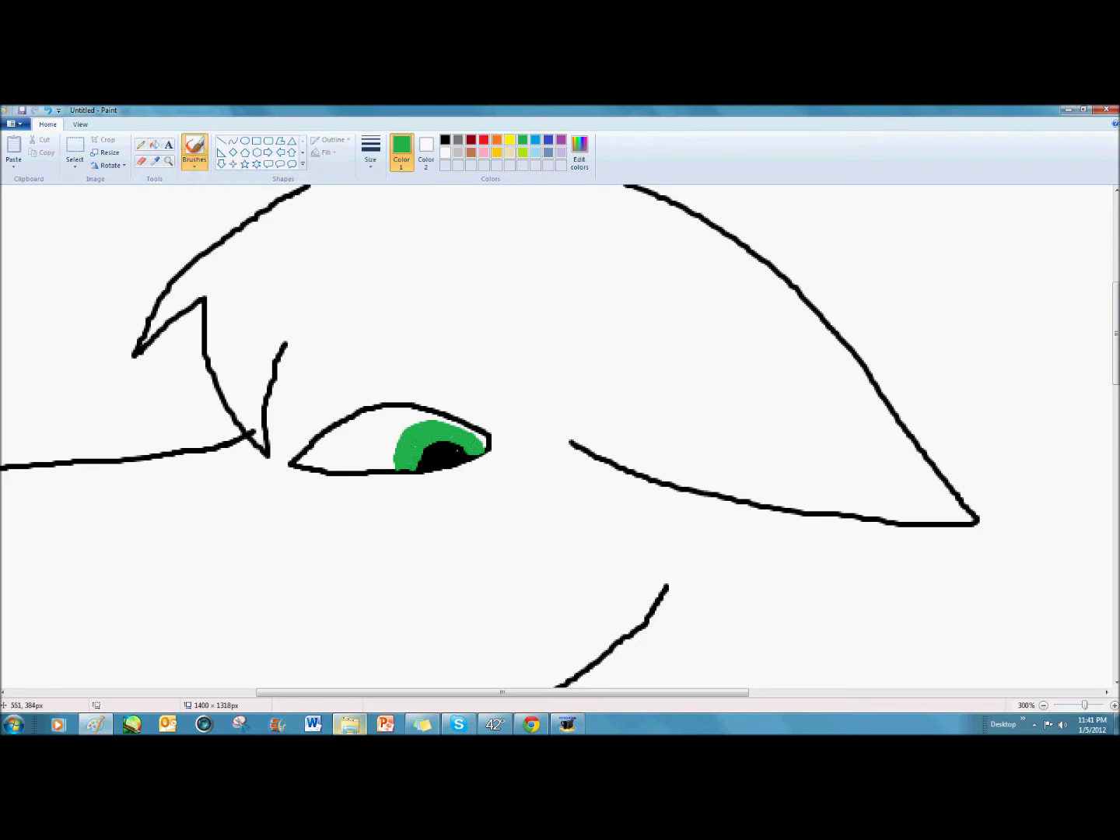
click(444, 140)
click(522, 140)
click(445, 140)
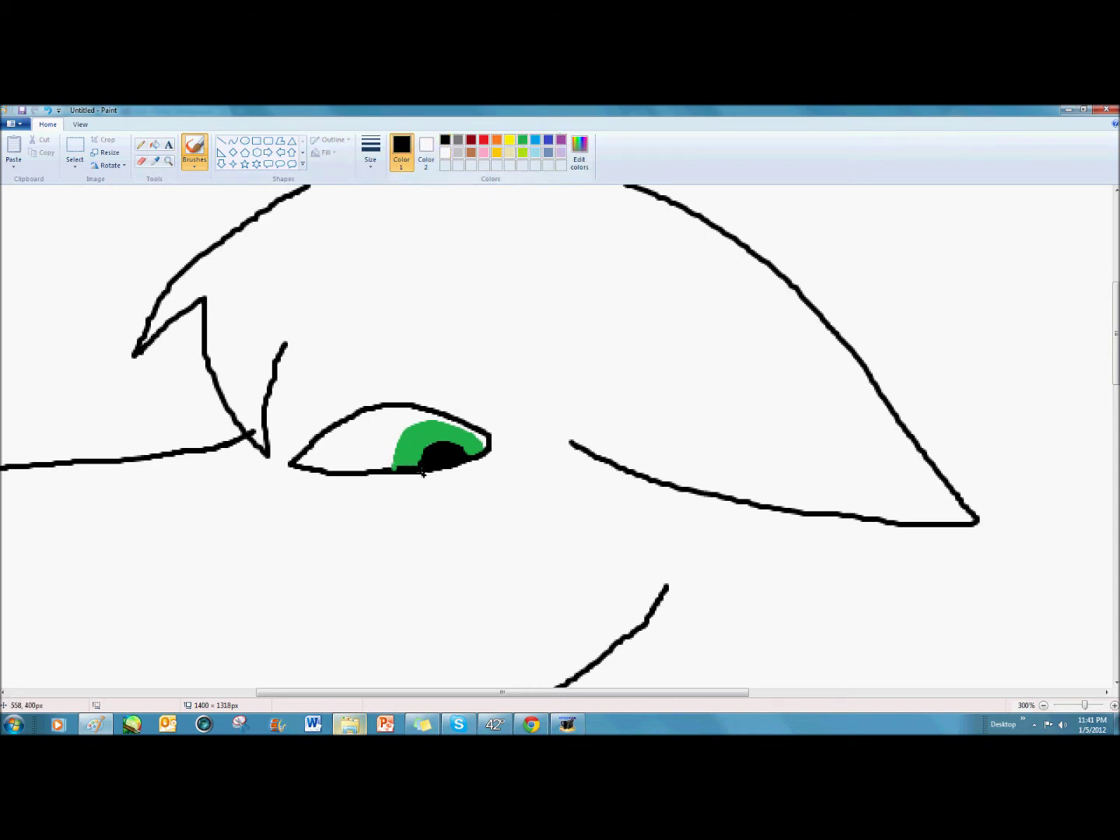
Undo the large green eye and draw a smaller eye with a black pupil in its place
click(169, 161)
right_click(254, 286)
right_click(253, 287)
click(210, 300)
click(49, 111)
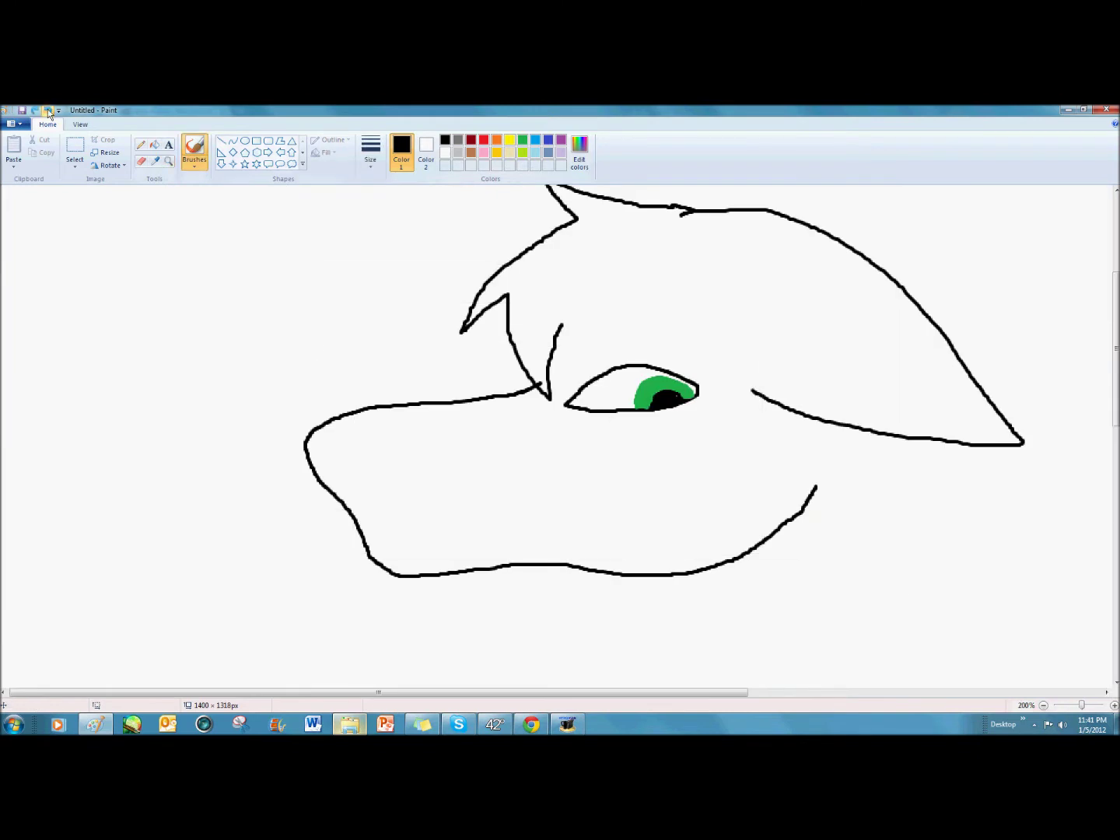
click(47, 110)
click(48, 111)
click(47, 110)
mouse_move(600, 404)
mouse_down()
mouse_move(676, 385)
mouse_move(619, 378)
mouse_move(619, 401)
mouse_up()
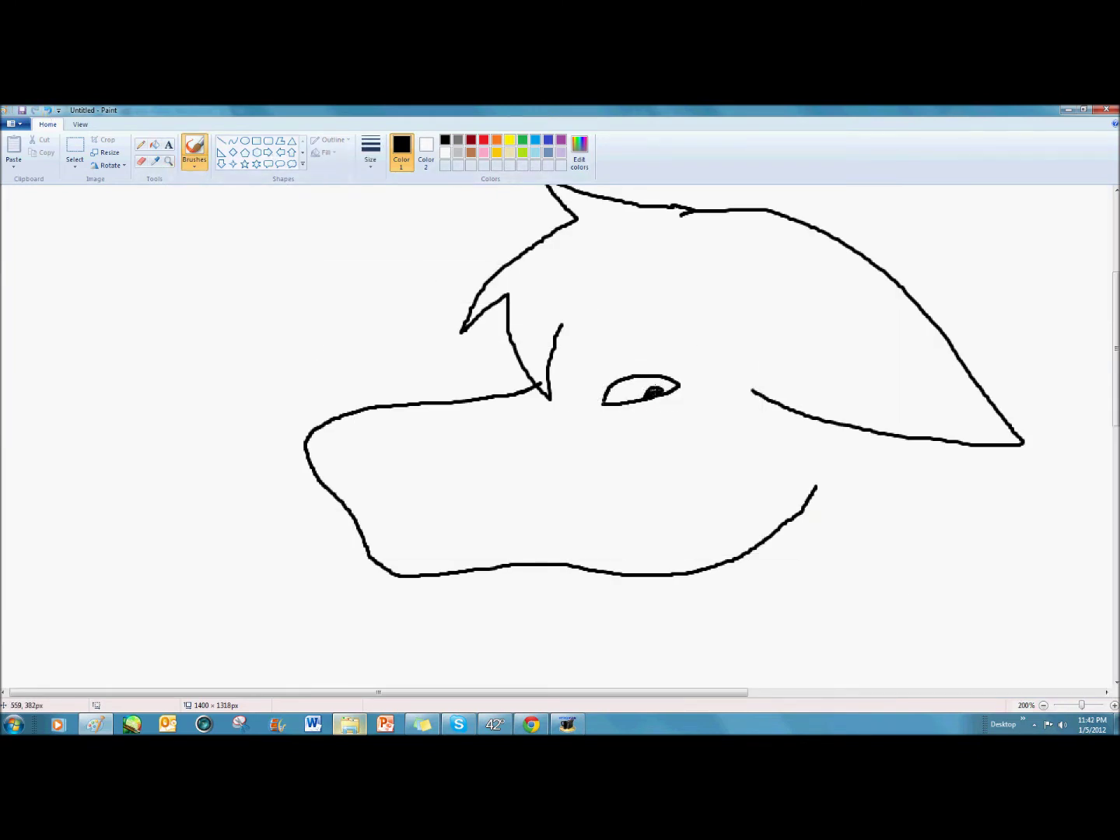
Cut out the muzzle and jaw with a free-form selection and redraw them with a curved bridge and a lower, narrower snout
click(74, 164)
click(86, 210)
mouse_move(544, 389)
mouse_down()
mouse_move(714, 625)
mouse_move(921, 405)
mouse_up()
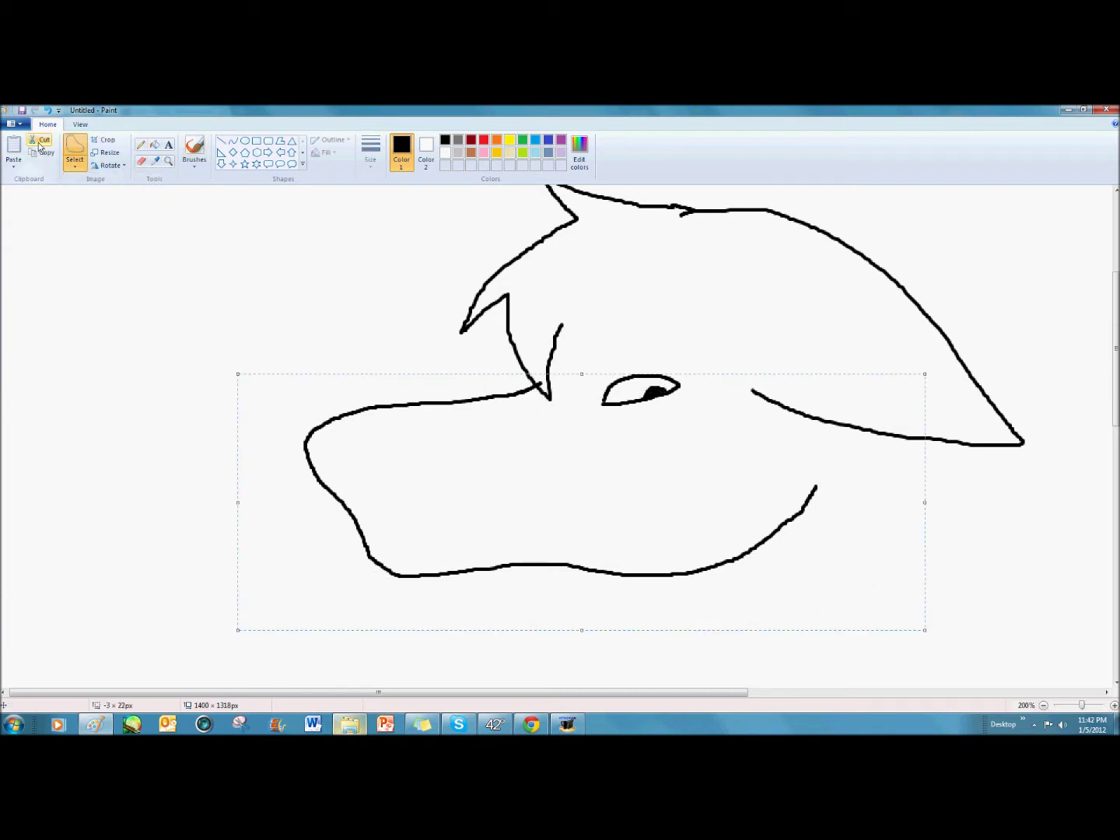
click(38, 143)
click(194, 148)
mouse_move(533, 386)
mouse_down()
mouse_move(498, 451)
mouse_move(370, 545)
mouse_move(781, 578)
mouse_move(822, 545)
mouse_up()
Cut out the ear with a free-form selection and redraw it as a longer drooping ear connected to the top of the head
click(75, 148)
drag(662, 212, 720, 375)
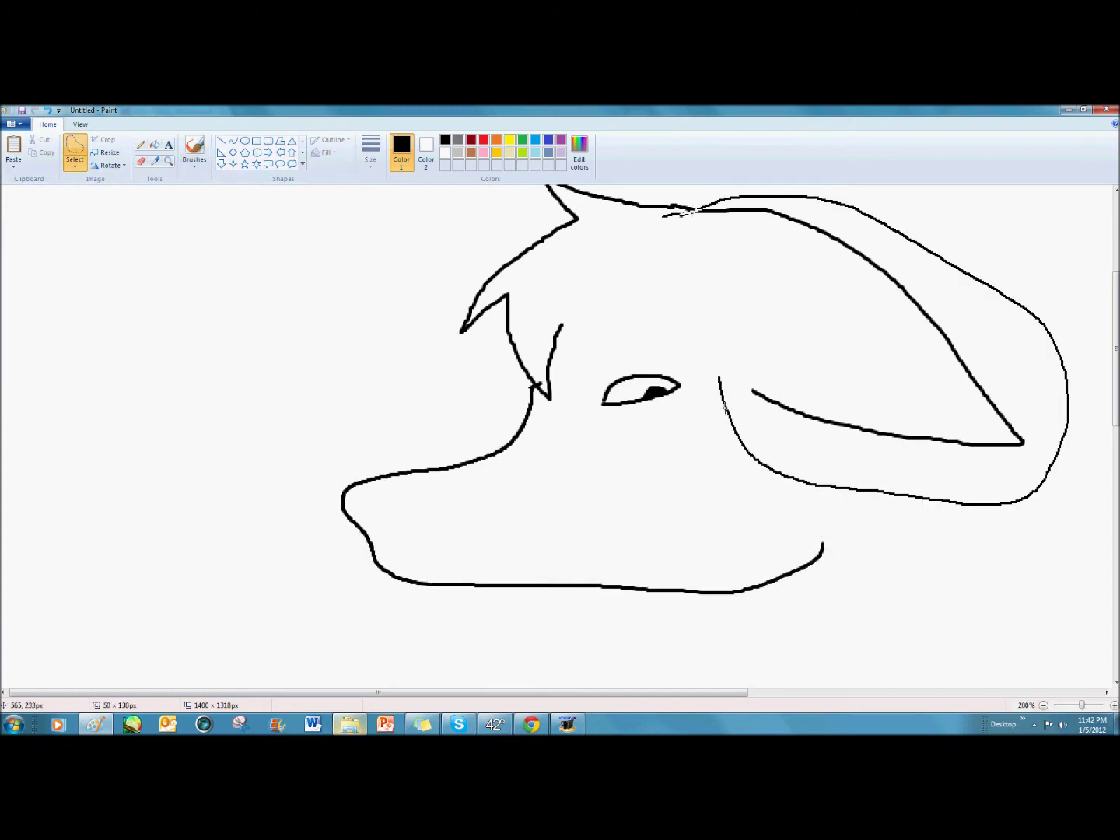
click(39, 140)
click(194, 147)
mouse_move(689, 208)
mouse_down()
mouse_move(735, 211)
mouse_move(724, 354)
mouse_up()
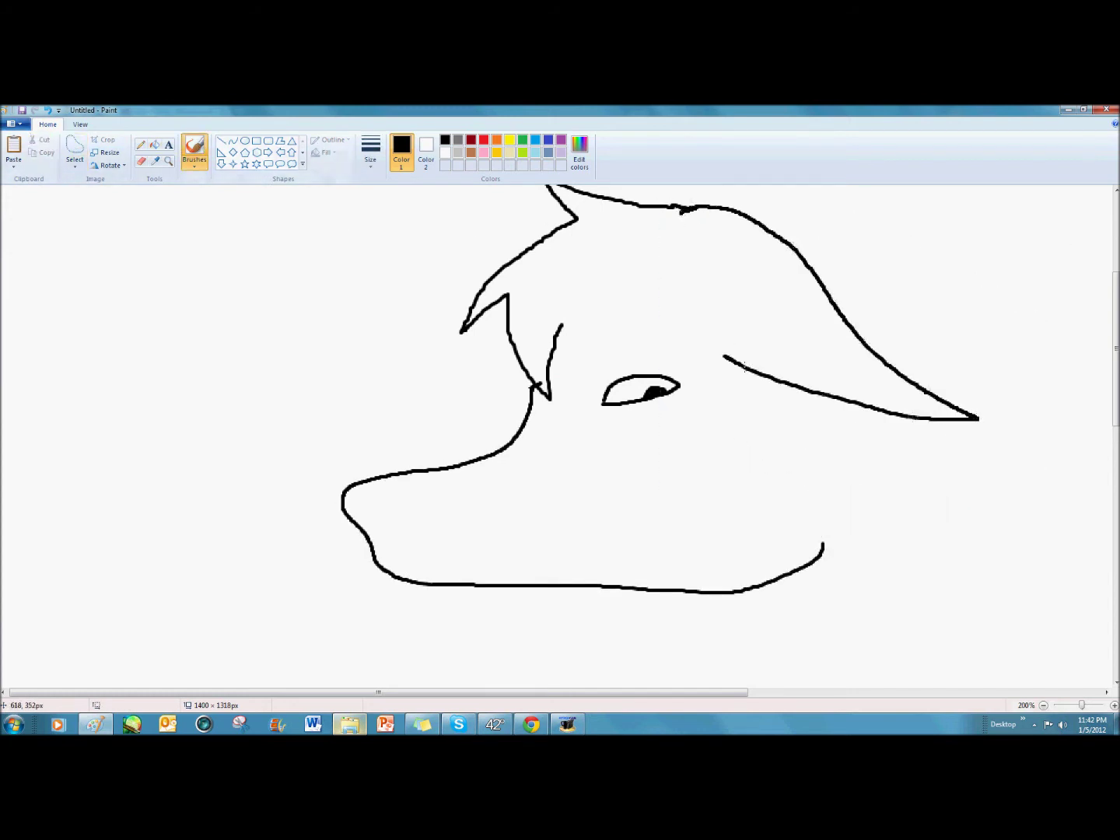
key(ctrl+z)
mouse_move(722, 236)
mouse_down()
mouse_move(1056, 459)
mouse_move(812, 392)
mouse_up()
drag(683, 208, 746, 227)
Draw a short forked fold line inside the base of the ear with the black brush
click(141, 162)
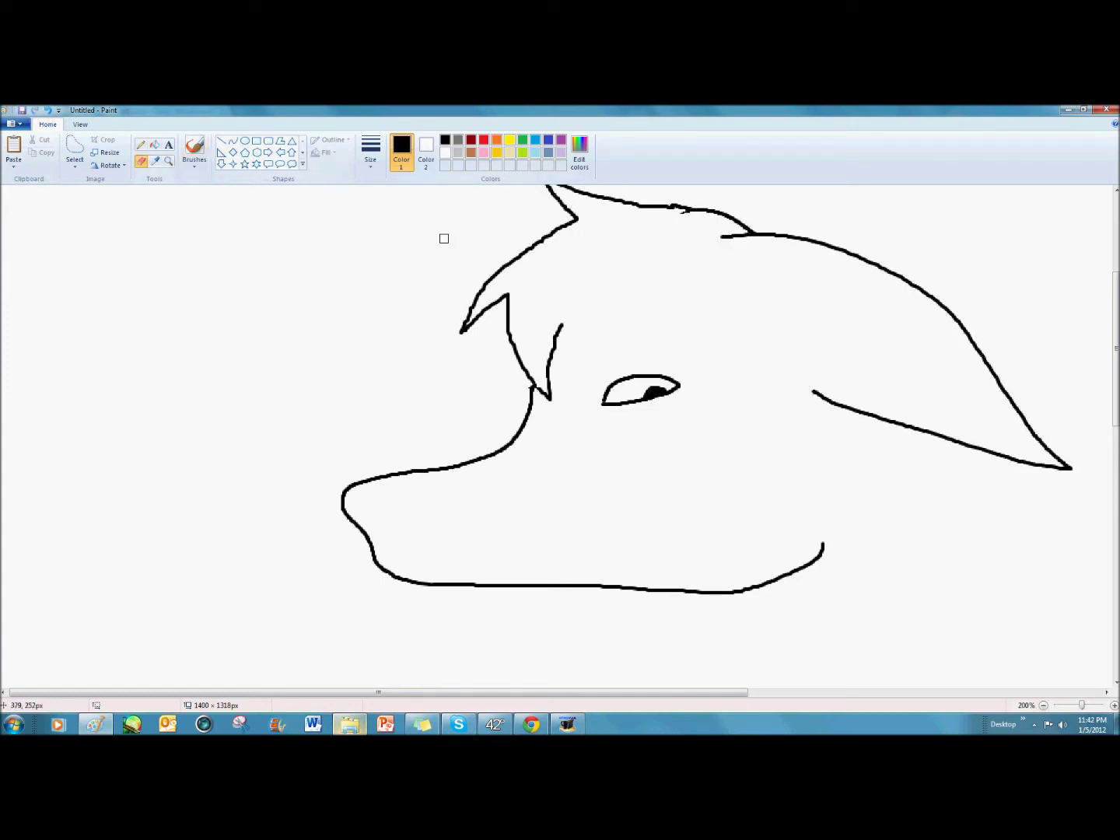
click(195, 148)
drag(836, 367, 941, 386)
drag(860, 378, 843, 393)
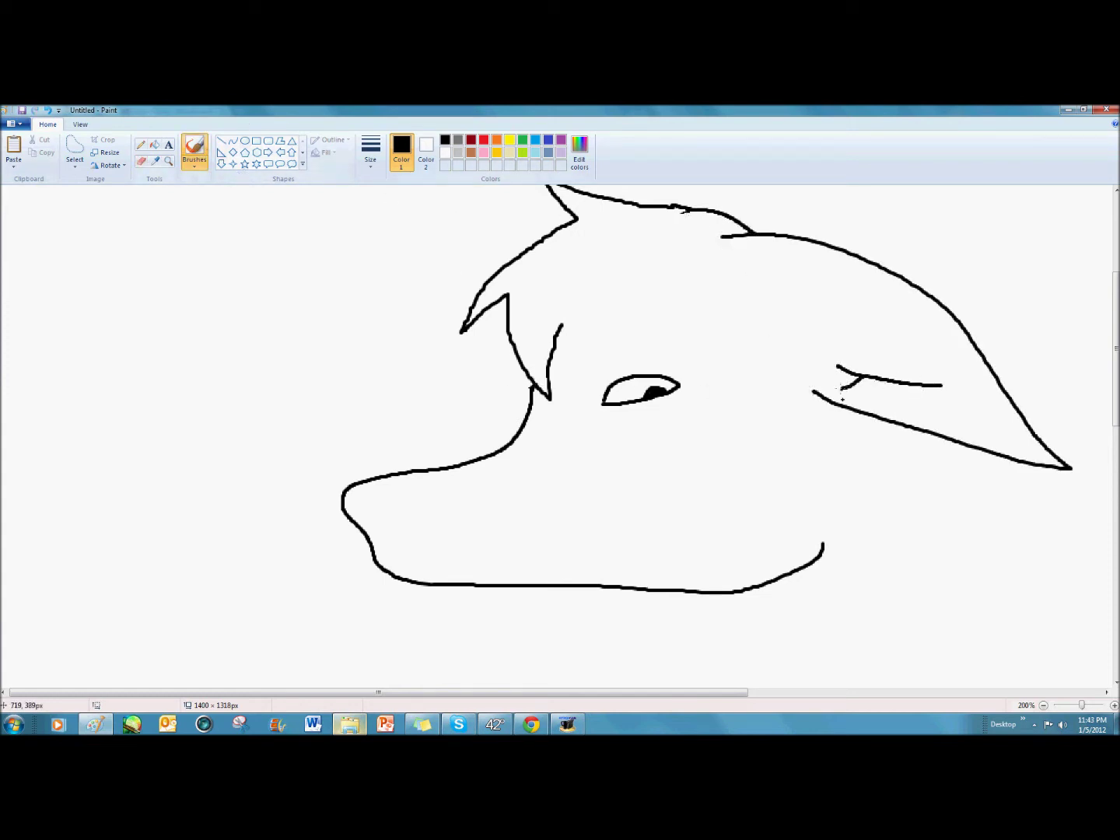
Draw the throat and chest line down from the jaw, with jagged fur tufts along its lower part
scroll(843, 389, down, 1)
click(168, 162)
right_click(276, 220)
right_click(277, 221)
click(196, 349)
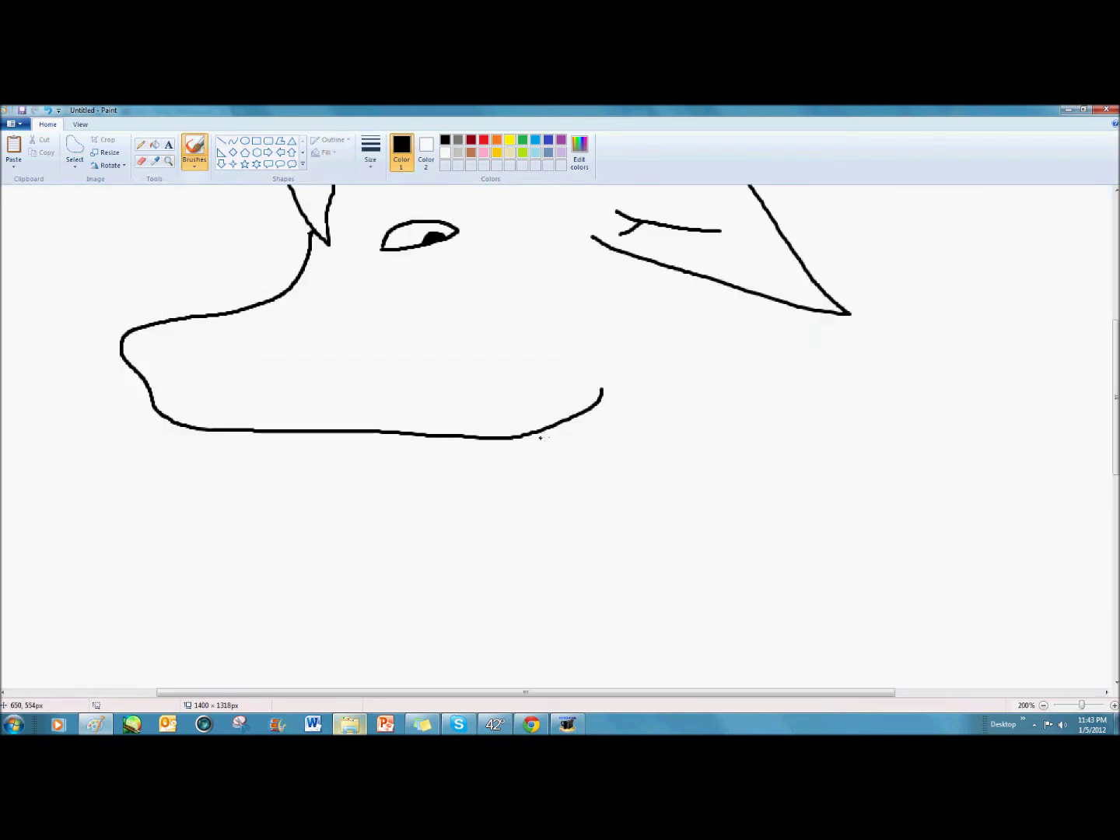
mouse_move(473, 437)
mouse_down()
mouse_move(488, 469)
mouse_move(449, 524)
mouse_move(430, 609)
mouse_up()
scroll(427, 508, down, 3)
drag(440, 498, 483, 598)
Draw the shoulder and a bent front leg with a hanging paw beside the chest, undoing the first strokes
click(168, 161)
right_click(245, 235)
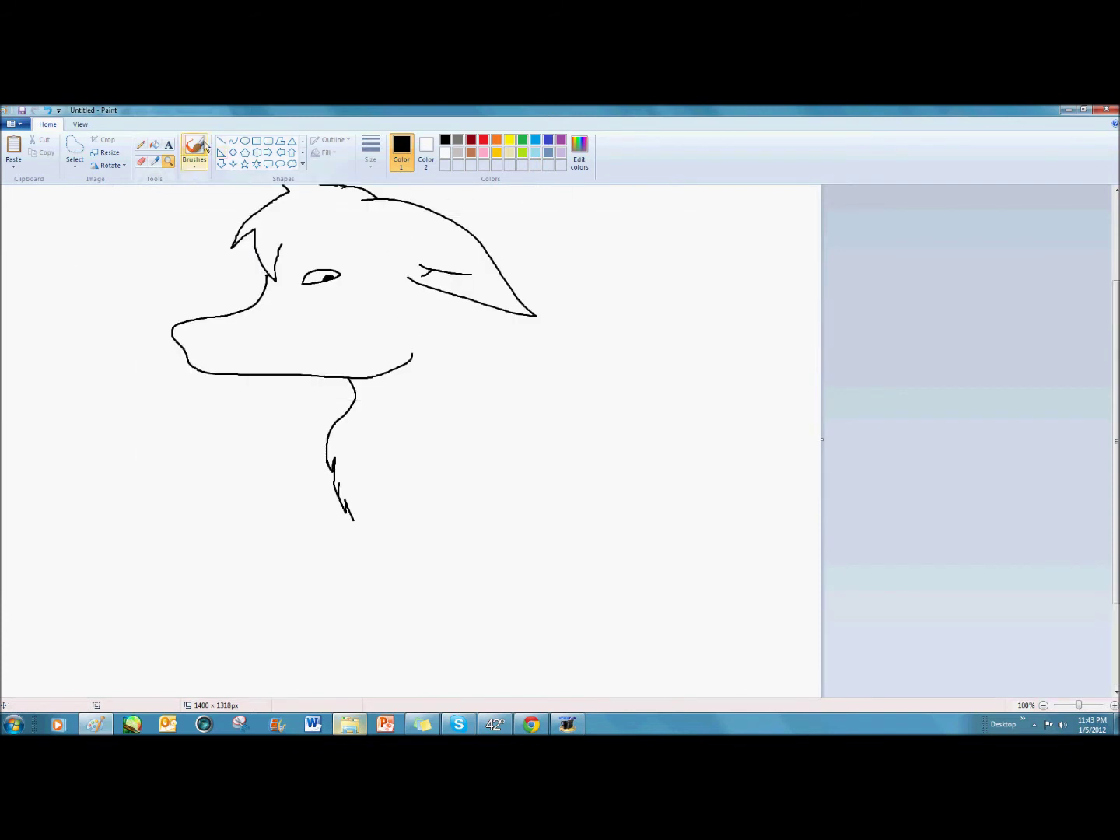
drag(443, 440, 383, 492)
drag(324, 529, 305, 533)
click(58, 109)
click(48, 110)
click(48, 110)
mouse_move(462, 450)
mouse_down()
mouse_move(380, 451)
mouse_move(318, 619)
mouse_move(347, 641)
mouse_move(351, 626)
mouse_move(336, 616)
mouse_move(340, 629)
mouse_move(442, 528)
mouse_up()
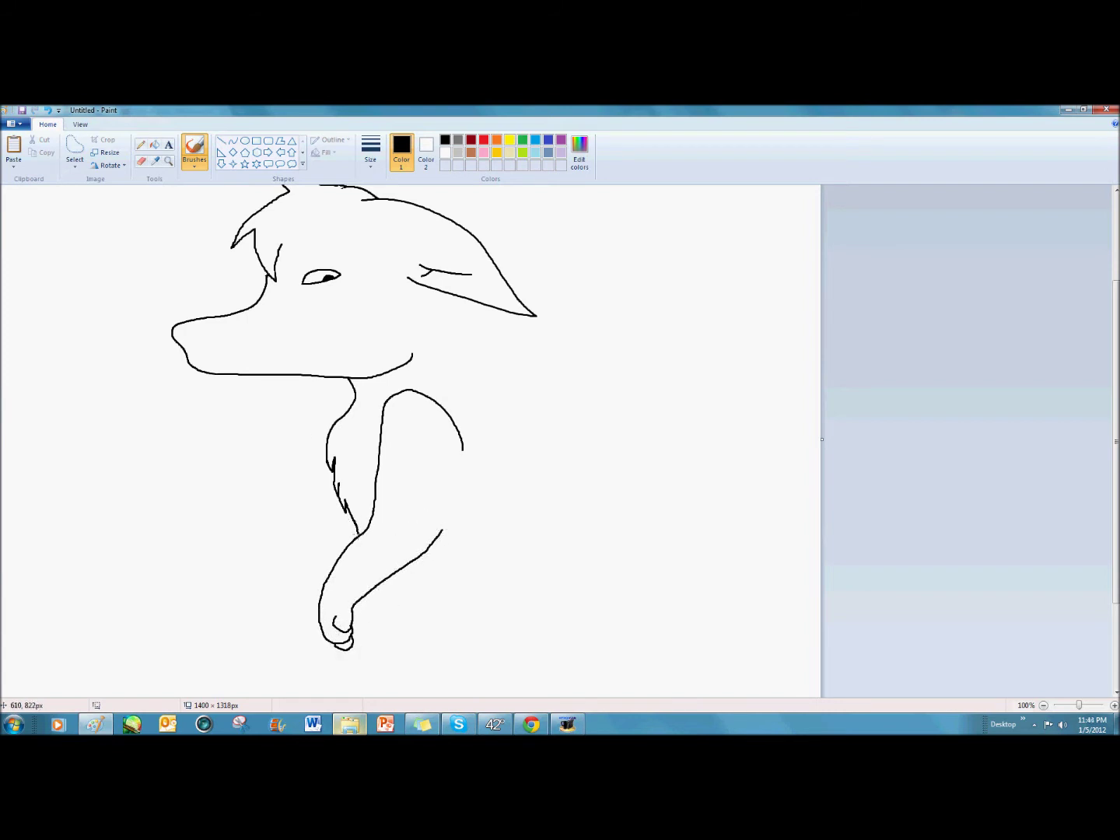
Try to draw a hind leg with a paw below the front leg
scroll(474, 401, down, 3)
scroll(482, 493, down, 1)
mouse_move(515, 454)
mouse_down()
mouse_move(477, 459)
mouse_move(480, 622)
mouse_up()
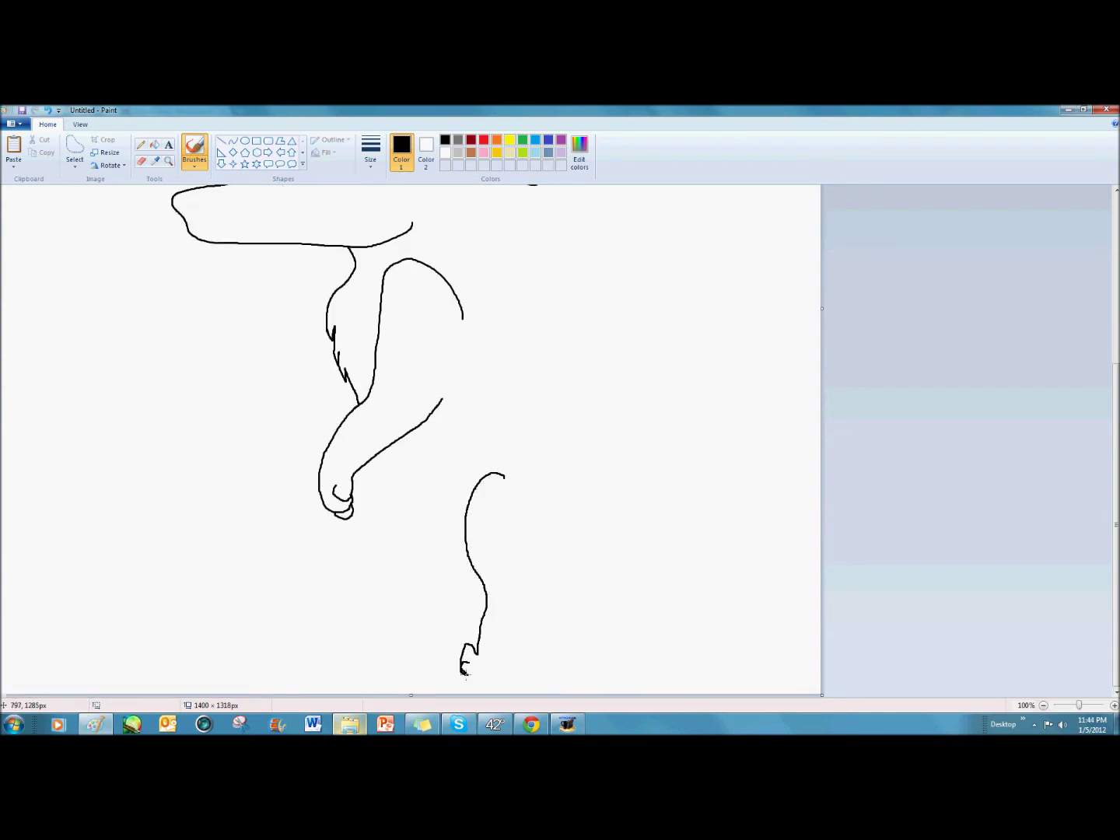
click(48, 111)
mouse_move(477, 676)
mouse_down()
mouse_move(505, 662)
mouse_move(549, 557)
mouse_up()
click(48, 110)
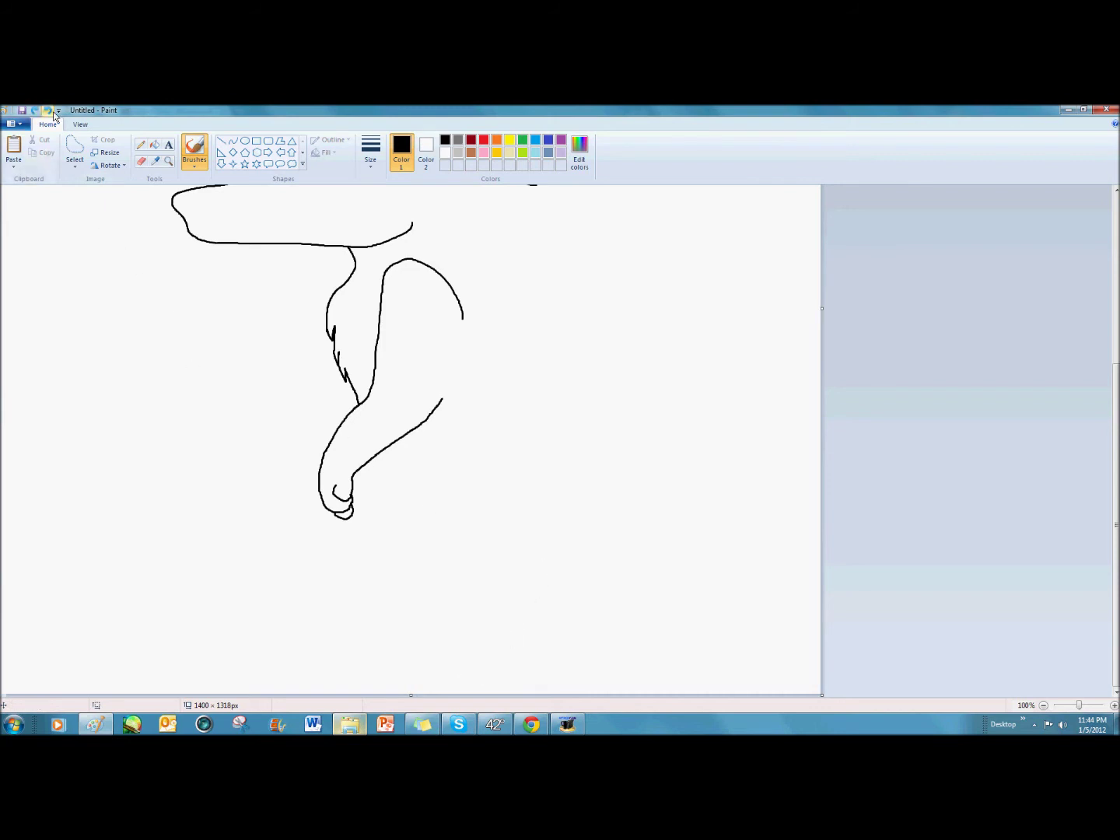
Draw the belly line and a bent hind leg with a paw, and cut out a selected area around the lower leg
drag(390, 471, 417, 523)
mouse_move(486, 471)
mouse_down()
mouse_move(434, 671)
mouse_move(528, 544)
mouse_up()
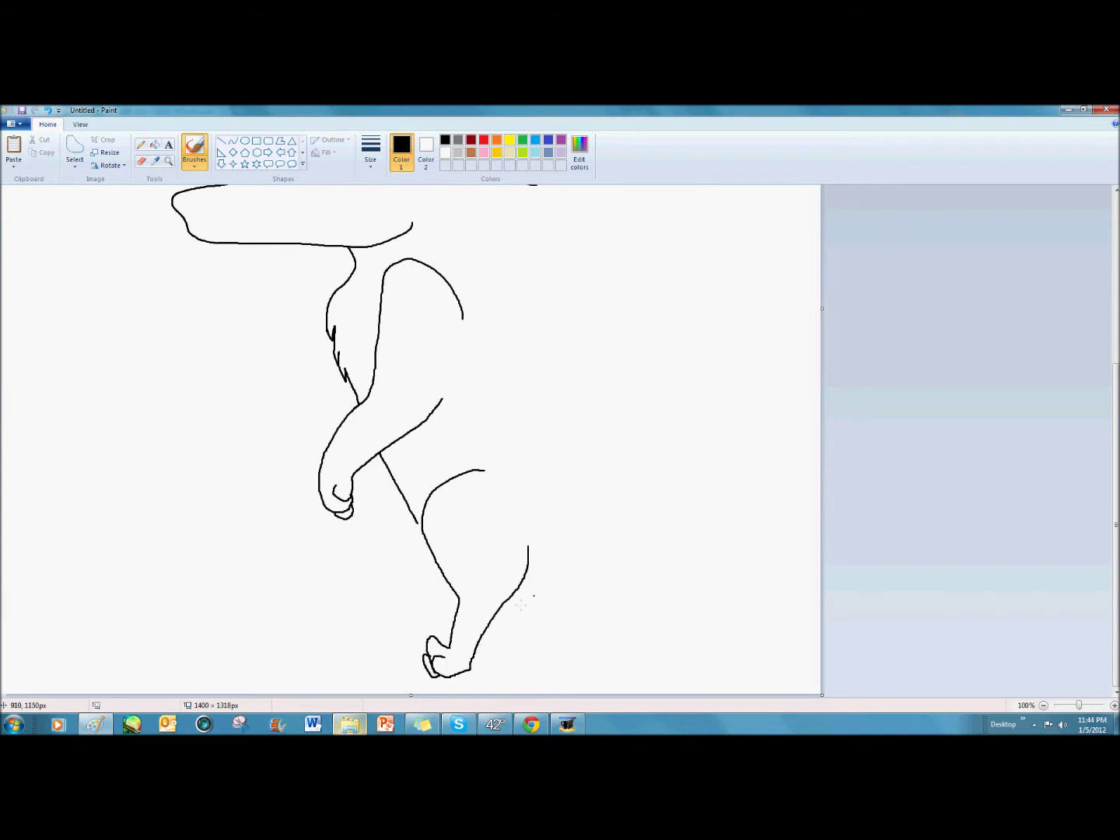
click(74, 148)
drag(488, 525, 471, 670)
click(42, 140)
click(194, 148)
Undo the last hind leg changes and redraw the leg below the belly line
scroll(471, 670, up, 3)
click(46, 111)
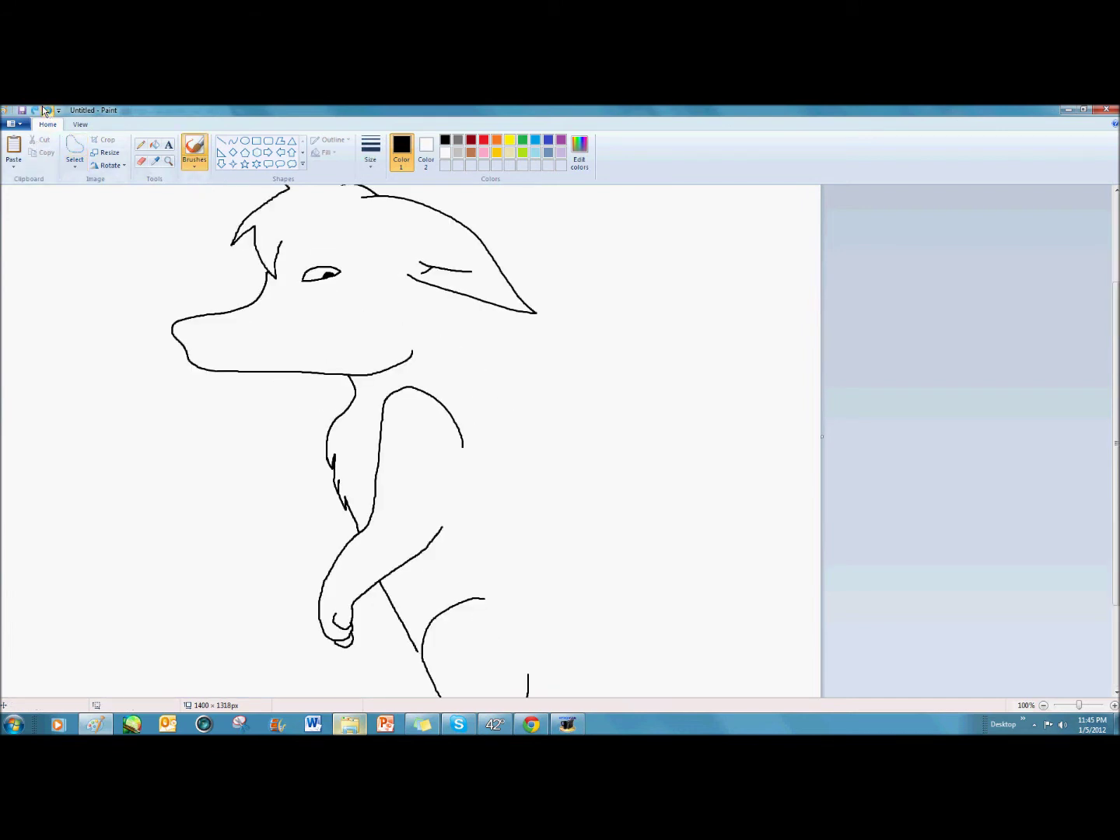
click(46, 112)
scroll(379, 417, down, 3)
drag(407, 694, 416, 528)
Draw the back from behind the ear with jagged neck fur, sloping down into a long tail, replacing the first attempt
mouse_move(426, 320)
mouse_down()
mouse_move(478, 374)
mouse_move(480, 393)
mouse_move(490, 375)
mouse_move(504, 434)
mouse_up()
click(58, 110)
click(46, 111)
click(46, 111)
mouse_move(436, 326)
mouse_down()
mouse_move(481, 459)
mouse_move(542, 577)
mouse_move(670, 677)
mouse_move(820, 684)
mouse_up()
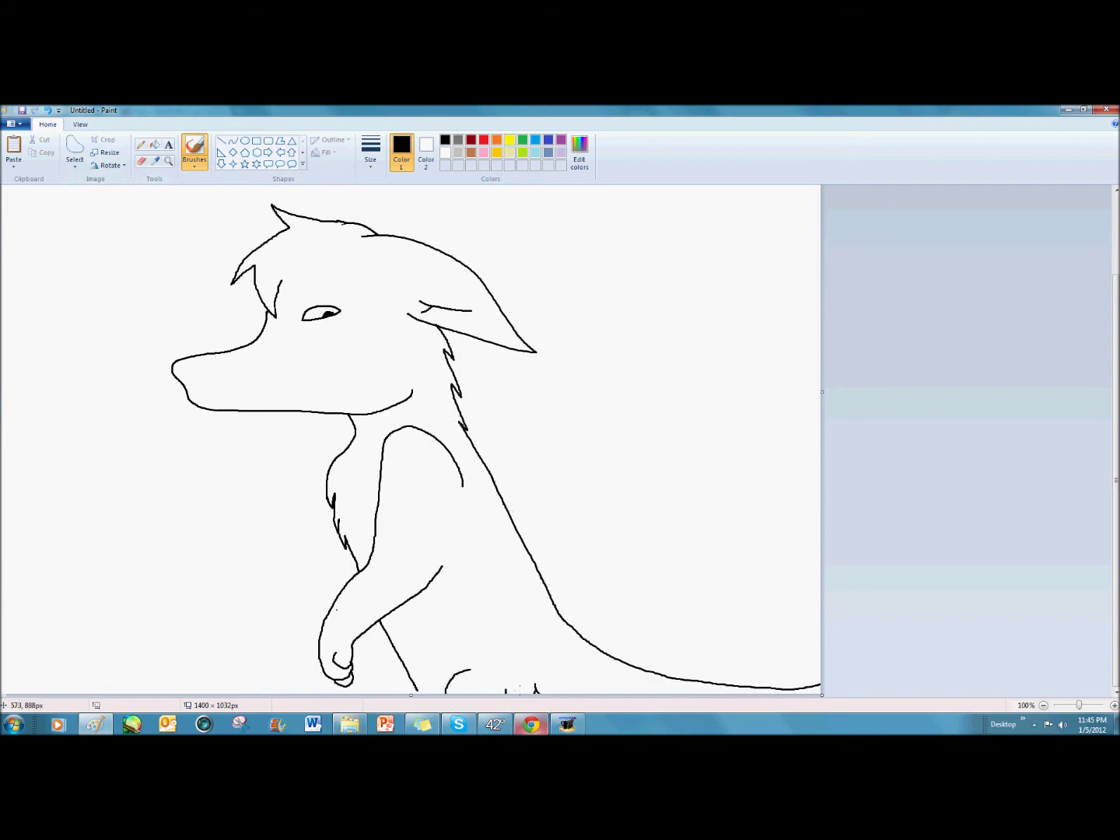
Undo a stray brush stroke beside the ear and add a text box containing "?" there
drag(528, 219, 537, 300)
key(ctrl+z)
click(169, 145)
click(550, 233)
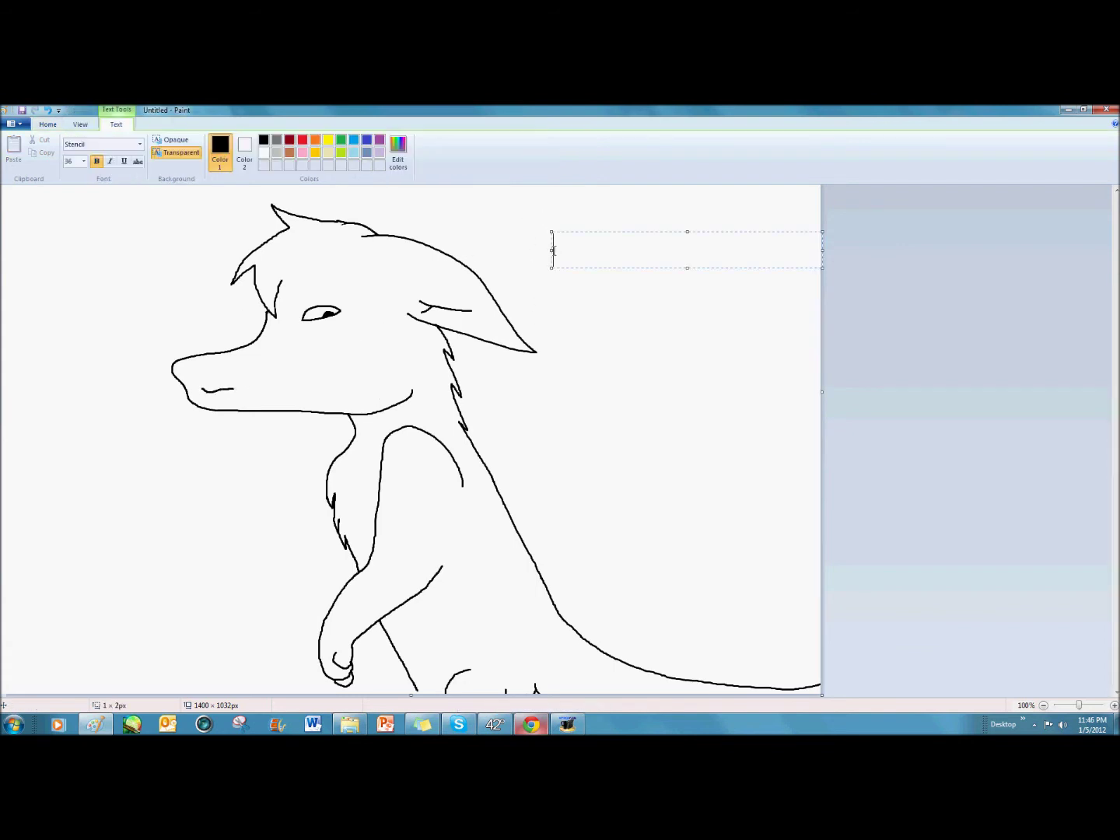
click(140, 144)
click(583, 305)
Set the question mark's font to Lucida Bright at size 72 and enlarge its text box to fit
drag(573, 252, 552, 248)
click(140, 144)
click(109, 158)
click(140, 143)
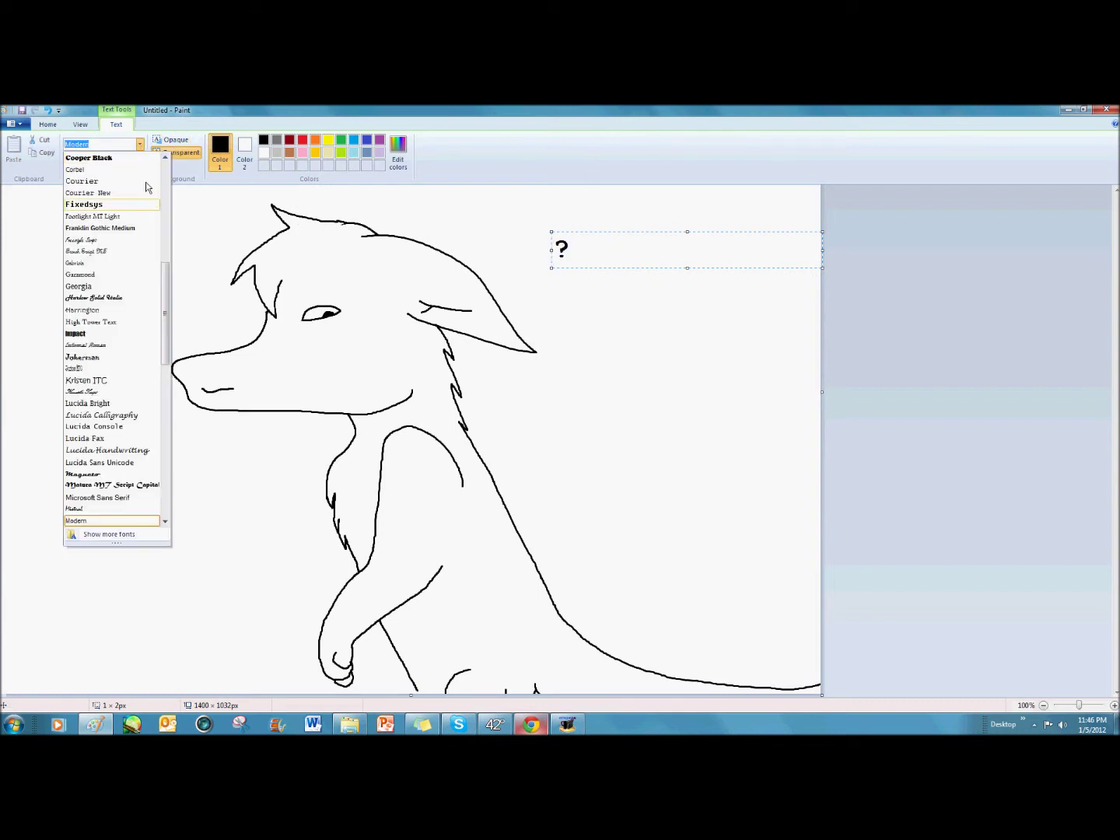
click(127, 403)
click(83, 161)
click(78, 330)
drag(689, 268, 679, 344)
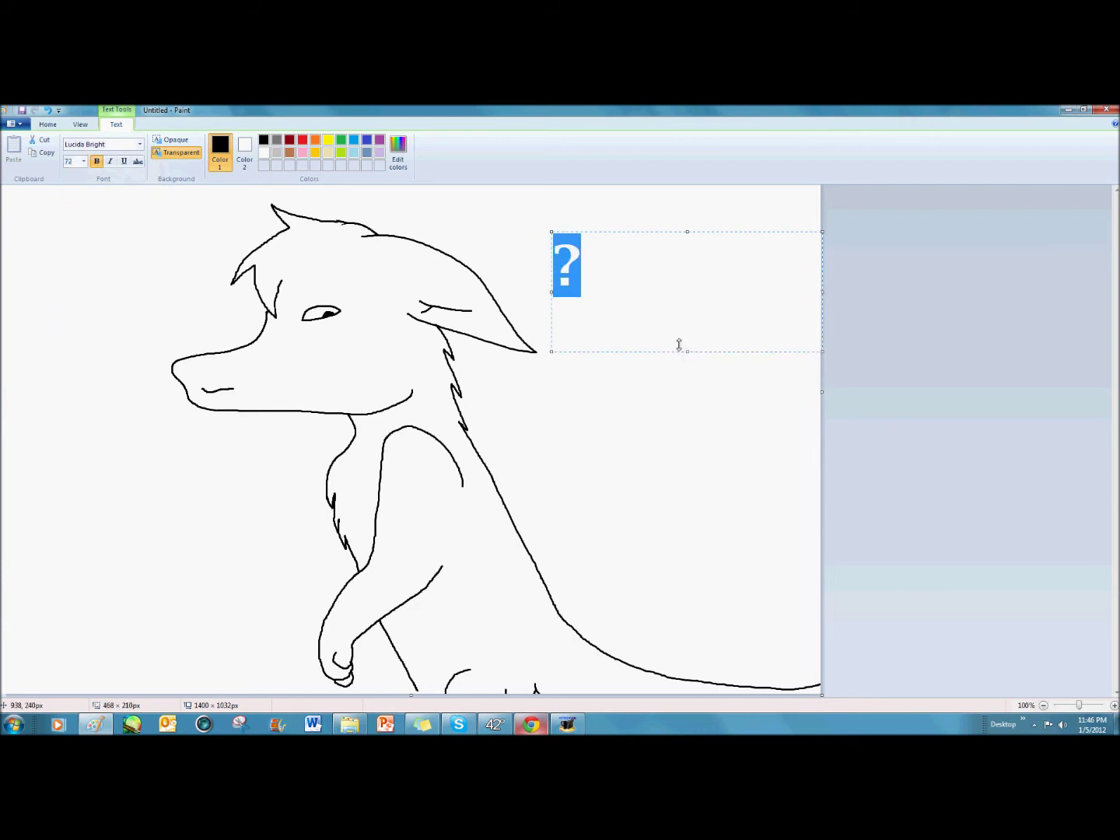
click(507, 231)
Try to enlarge and reposition the question mark beside the ear using a rectangular selection
click(74, 151)
drag(536, 235, 605, 292)
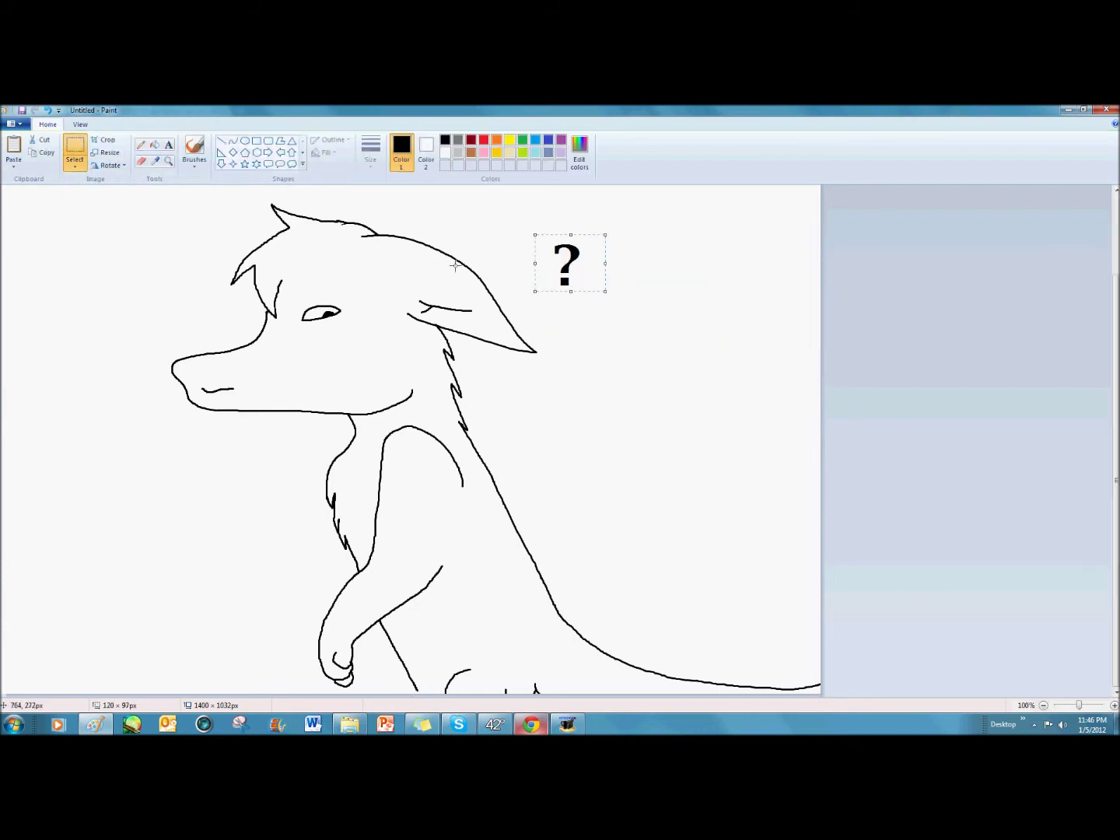
drag(605, 235, 702, 252)
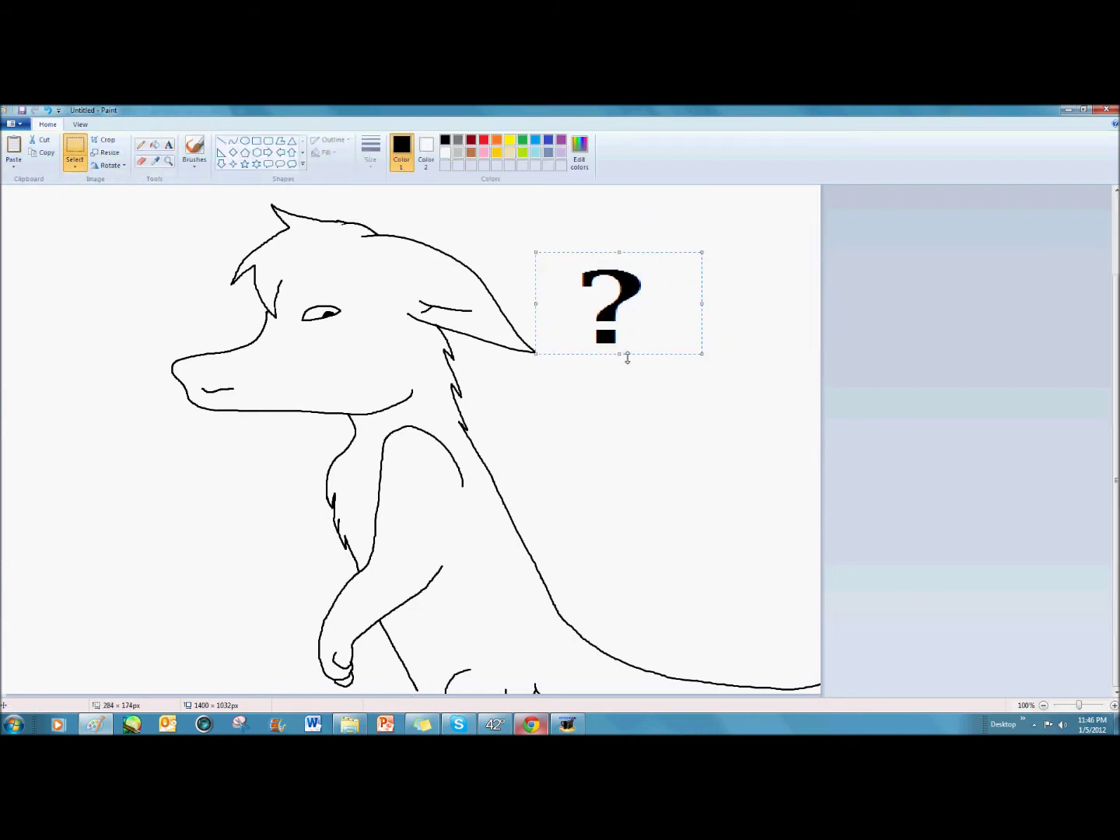
drag(619, 354, 619, 418)
drag(701, 336, 732, 340)
drag(622, 342, 609, 301)
click(193, 149)
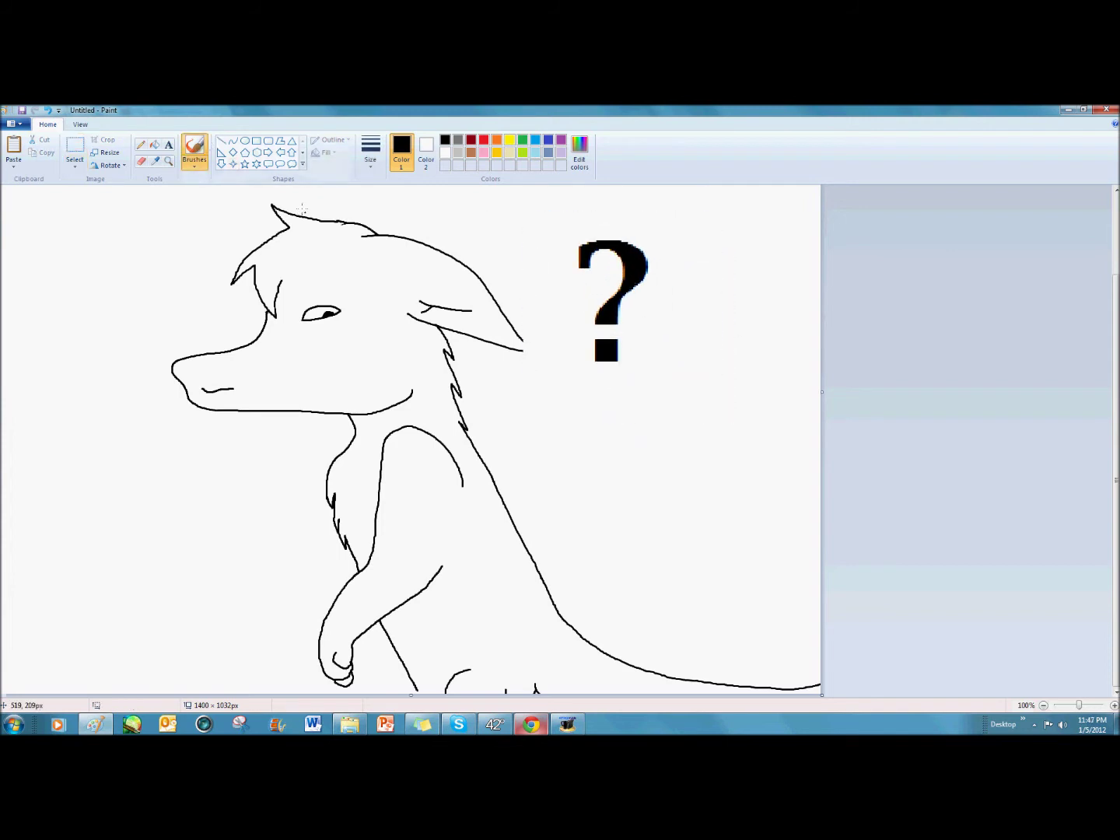
click(51, 111)
mouse_move(526, 234)
mouse_down()
mouse_move(594, 273)
mouse_move(539, 243)
mouse_move(585, 298)
mouse_move(544, 233)
mouse_move(730, 194)
mouse_up()
click(49, 111)
Select the question mark with a free-form selection, enlarge it, and move it above the ear
click(75, 164)
click(94, 208)
drag(659, 230, 670, 268)
drag(638, 332, 653, 437)
mouse_move(644, 361)
mouse_down()
mouse_move(658, 320)
mouse_move(597, 249)
mouse_move(594, 214)
mouse_up()
scroll(595, 233, up, 3)
drag(613, 298, 555, 272)
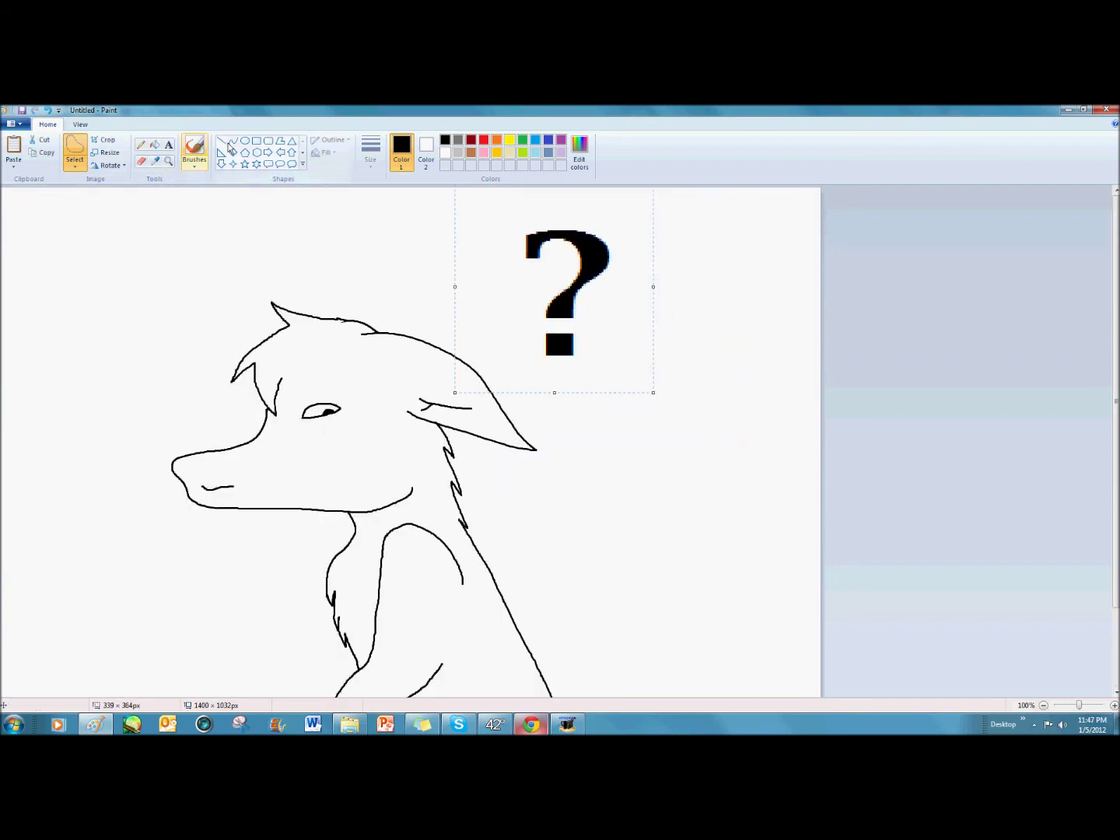
click(194, 147)
Add the text "wtf" in Lucida Bright size 72 and place it in the empty area in front of the face
scroll(197, 190, down, 3)
click(168, 144)
click(544, 324)
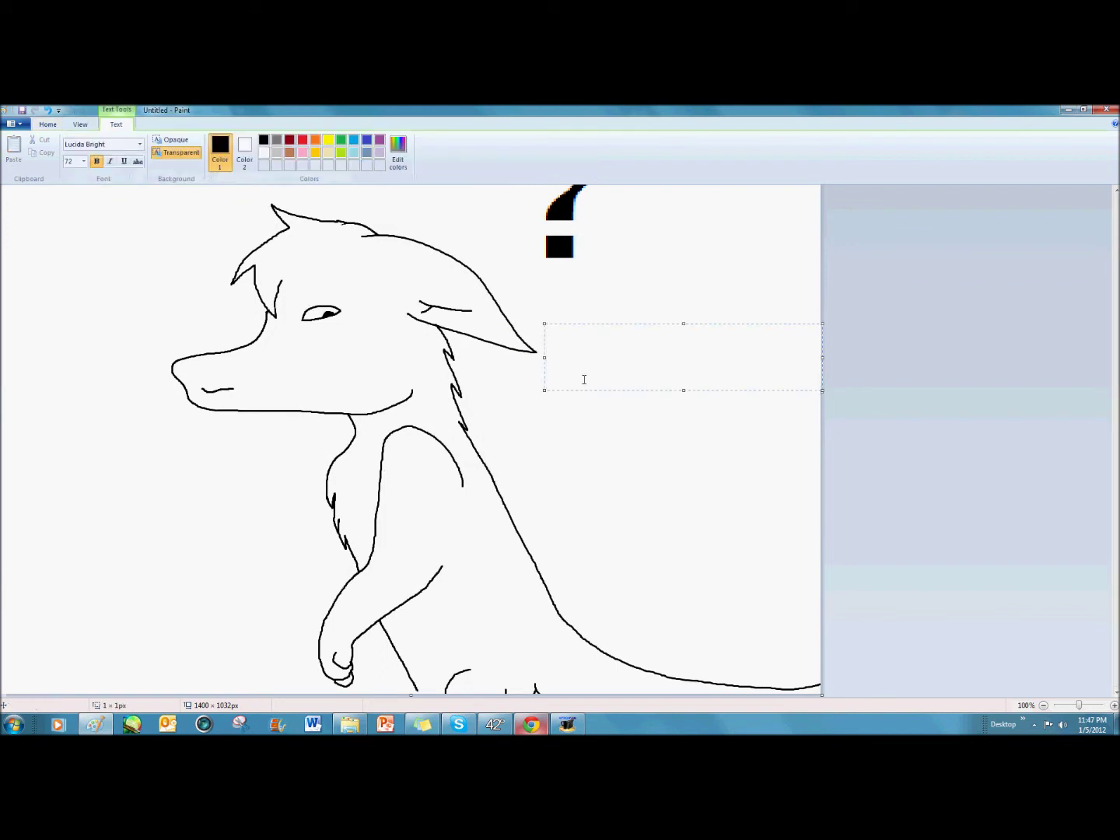
text(wtf?)
key(BackSpace)
drag(647, 357, 403, 218)
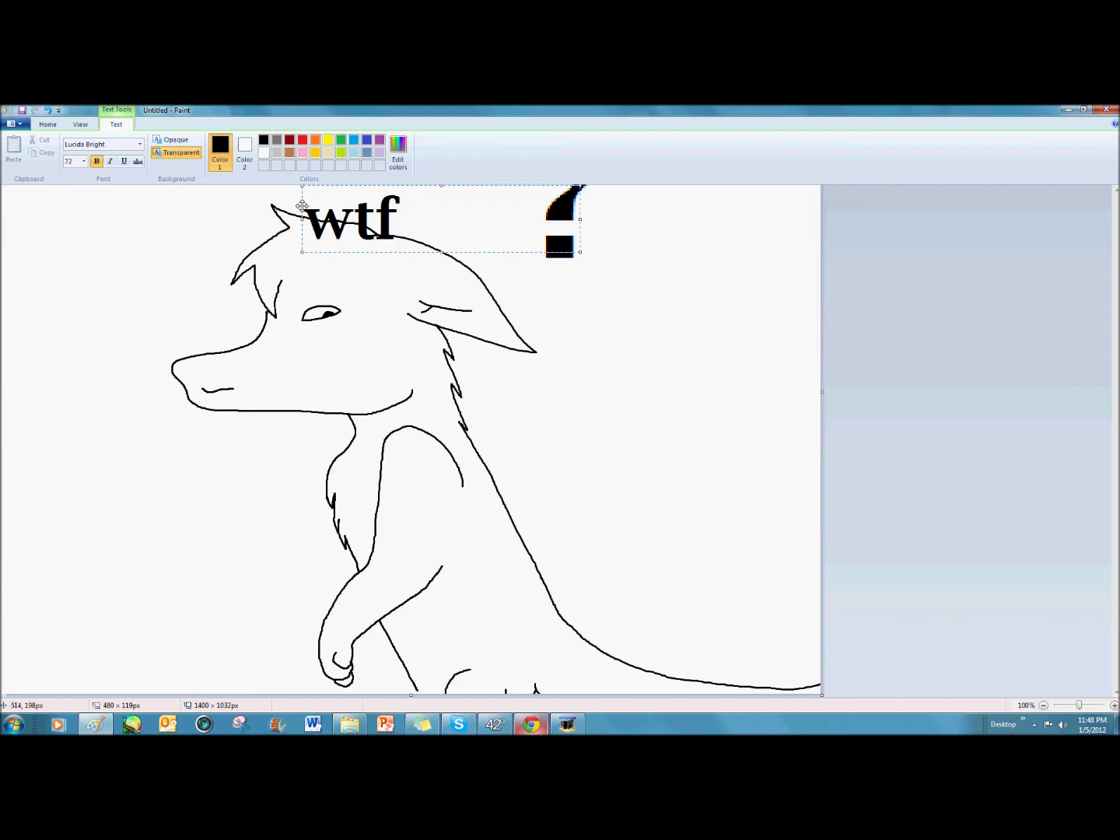
drag(302, 207, 41, 204)
click(82, 295)
Enlarge the "wtf" text with a rectangular selection and shift it within the empty area in front of the head
click(75, 148)
mouse_move(69, 307)
mouse_down()
mouse_move(38, 275)
mouse_move(154, 349)
mouse_up()
drag(153, 281, 261, 222)
drag(154, 273, 129, 252)
Select the "wtf" text with a free-form selection and move it above the head, next to the question mark
click(75, 164)
click(79, 206)
mouse_move(49, 307)
mouse_down()
mouse_move(168, 304)
mouse_move(210, 208)
mouse_move(31, 295)
mouse_move(47, 307)
mouse_up()
drag(170, 270, 365, 285)
click(613, 530)
scroll(580, 522, down, 3)
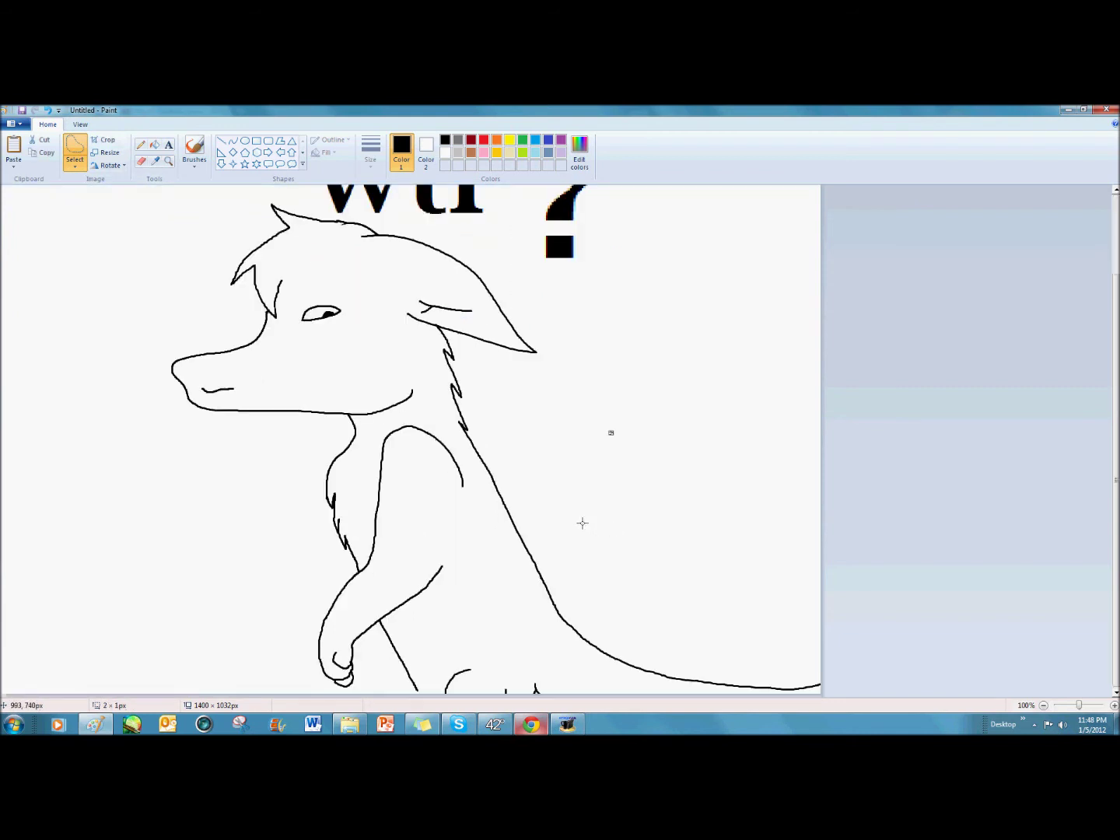
Paint a green iris around the black pupil of the eye
click(195, 146)
click(168, 161)
click(377, 346)
click(522, 140)
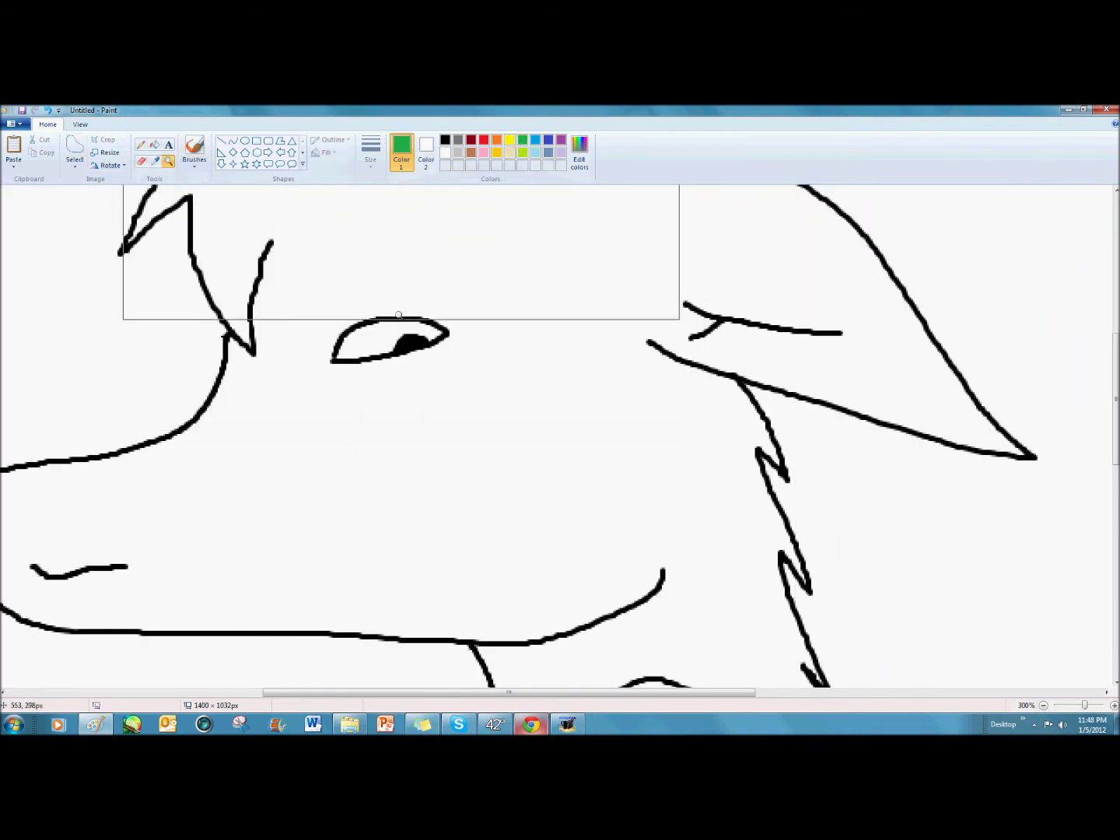
click(194, 146)
drag(438, 334, 388, 354)
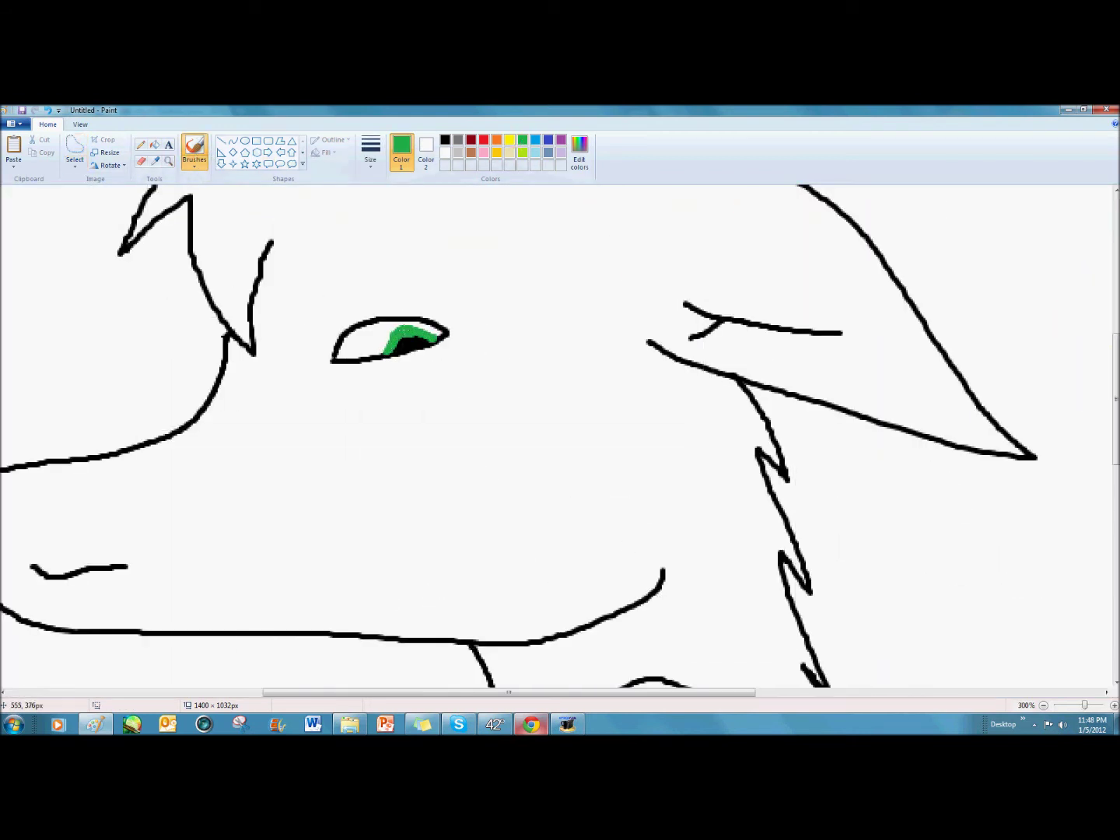
Touch up the short line on the snout in black and draw the nose's edge near the snout tip
click(445, 138)
mouse_move(45, 577)
mouse_down()
mouse_move(54, 591)
mouse_move(65, 579)
mouse_up()
drag(449, 692, 333, 692)
drag(270, 470, 260, 526)
Erase the stray line ends at the canvas's lower edge near the hind leg, and undo the last replacement stroke
scroll(562, 595, down, 10)
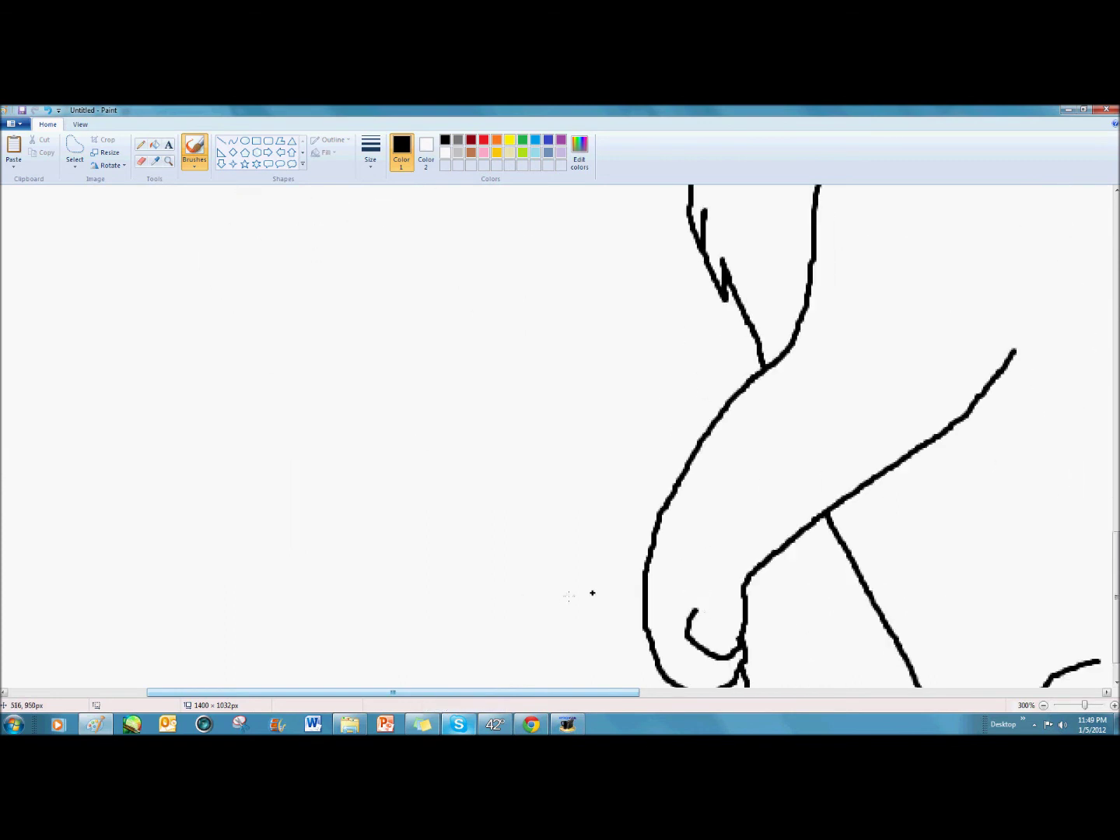
drag(566, 695, 841, 694)
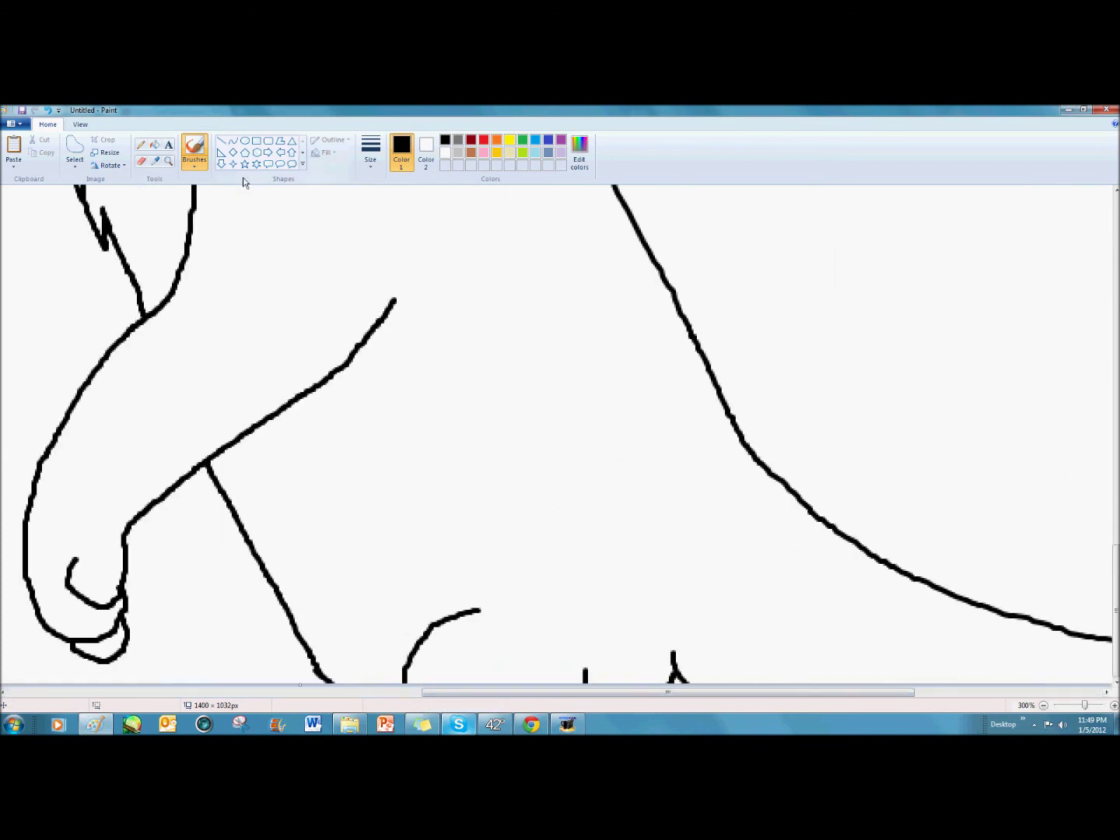
click(143, 162)
mouse_move(686, 653)
mouse_down()
mouse_move(636, 675)
mouse_move(584, 675)
mouse_move(626, 683)
mouse_up()
click(195, 145)
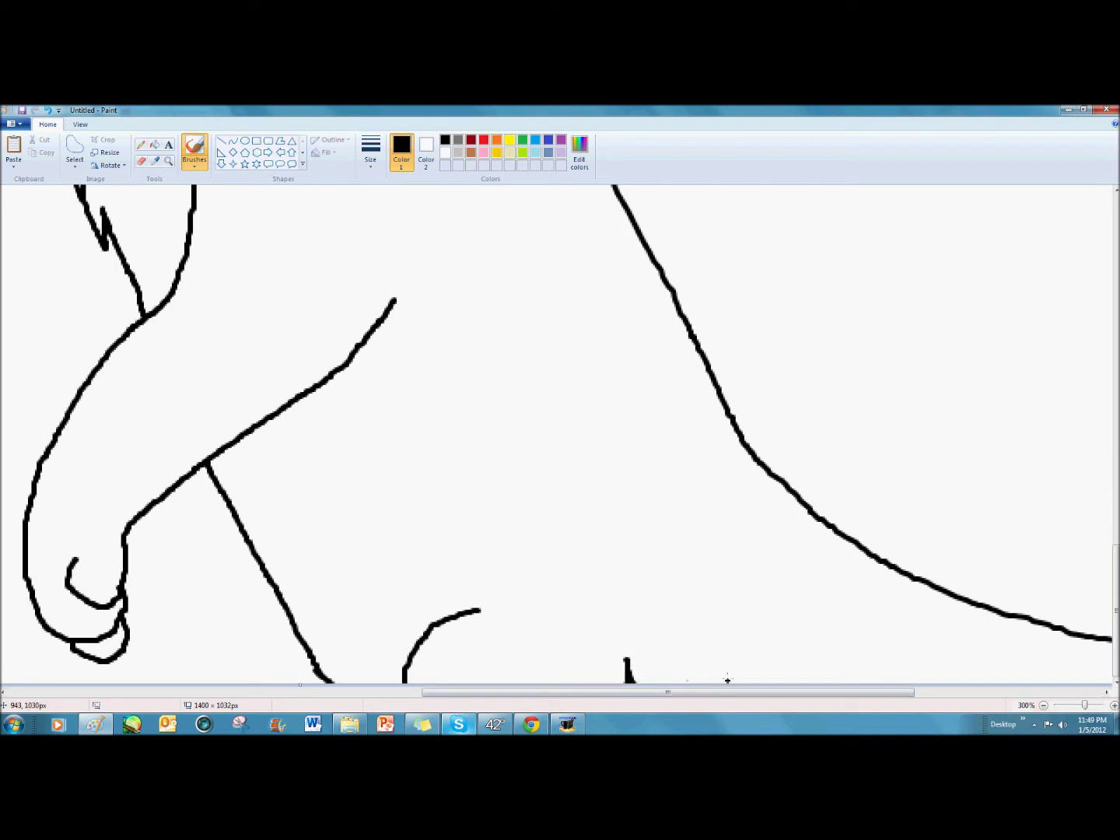
click(48, 110)
scroll(550, 576, up, 5)
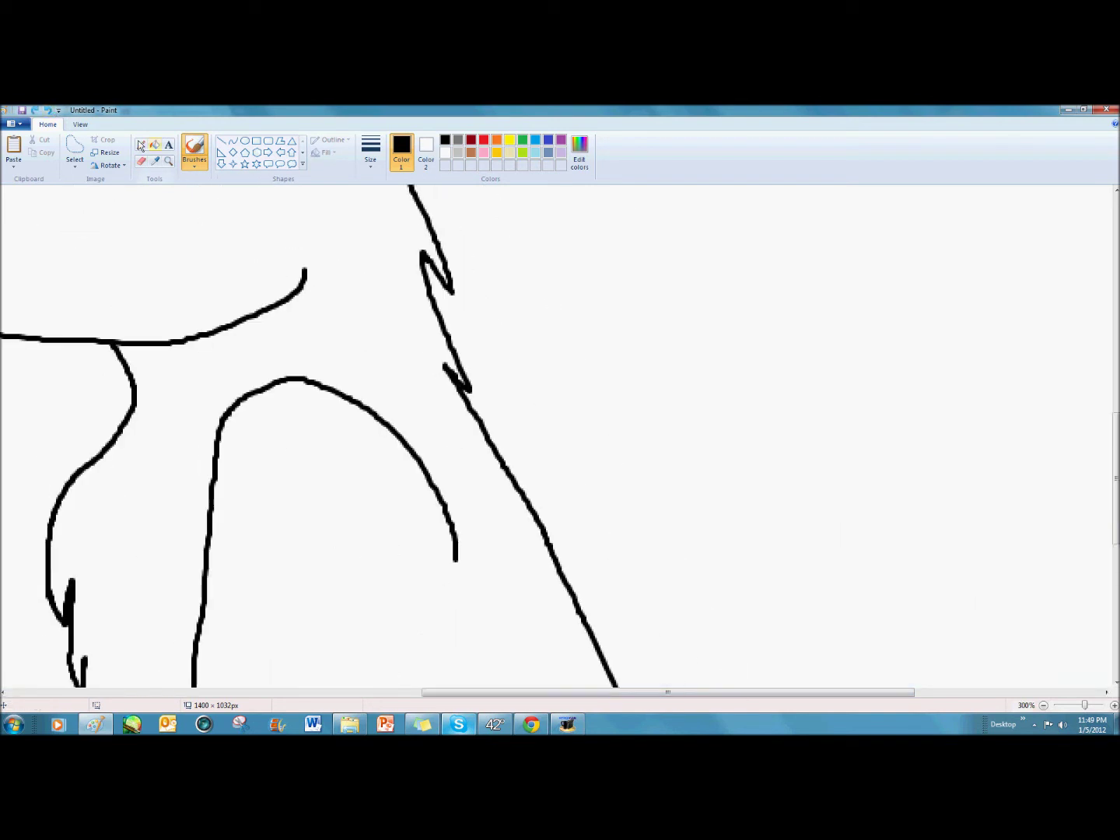
Enlarge the canvas to 1518 × 1124 px, adding room beside and below the drawing
click(169, 162)
right_click(511, 412)
right_click(511, 412)
right_click(511, 412)
drag(412, 339, 447, 340)
drag(223, 491, 223, 518)
Paint the belly line, hind leg and long pointed tail with jagged fur underneath in black
click(280, 389)
click(614, 579)
click(194, 148)
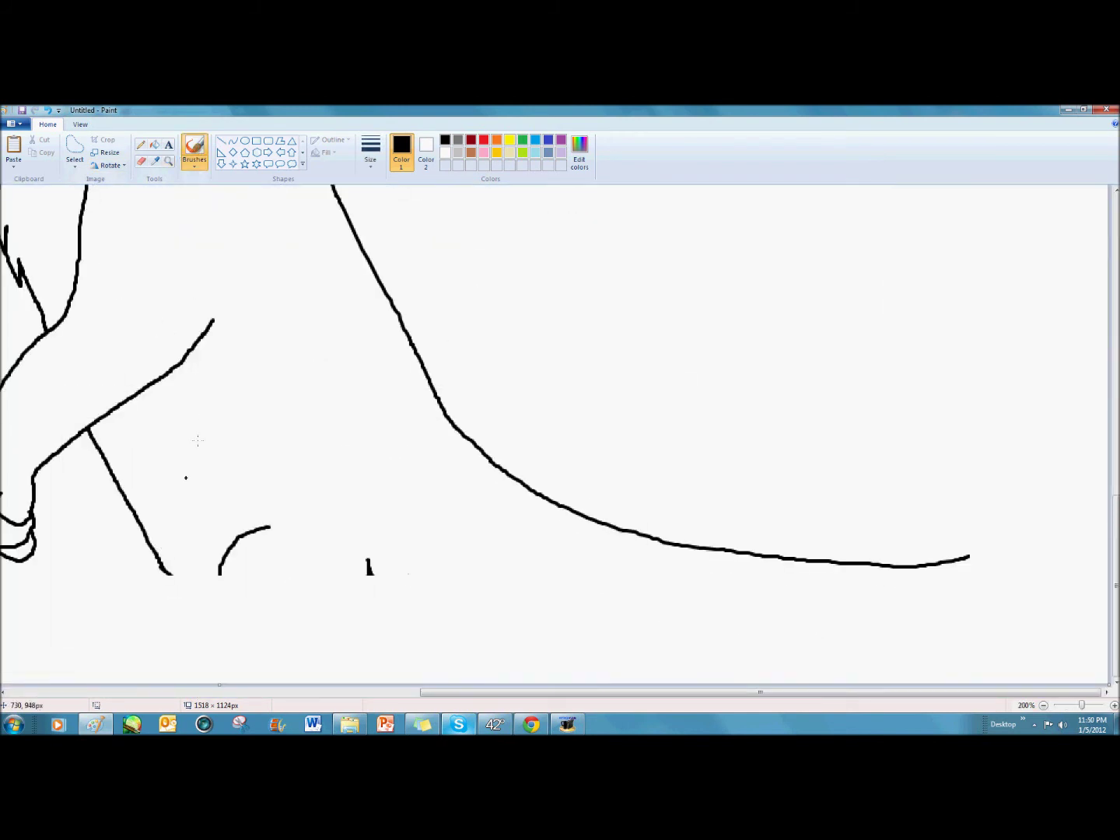
drag(220, 572, 236, 660)
drag(368, 567, 319, 681)
drag(166, 573, 221, 591)
mouse_move(355, 542)
mouse_down()
mouse_move(554, 684)
mouse_move(770, 678)
mouse_move(992, 591)
mouse_move(969, 556)
mouse_up()
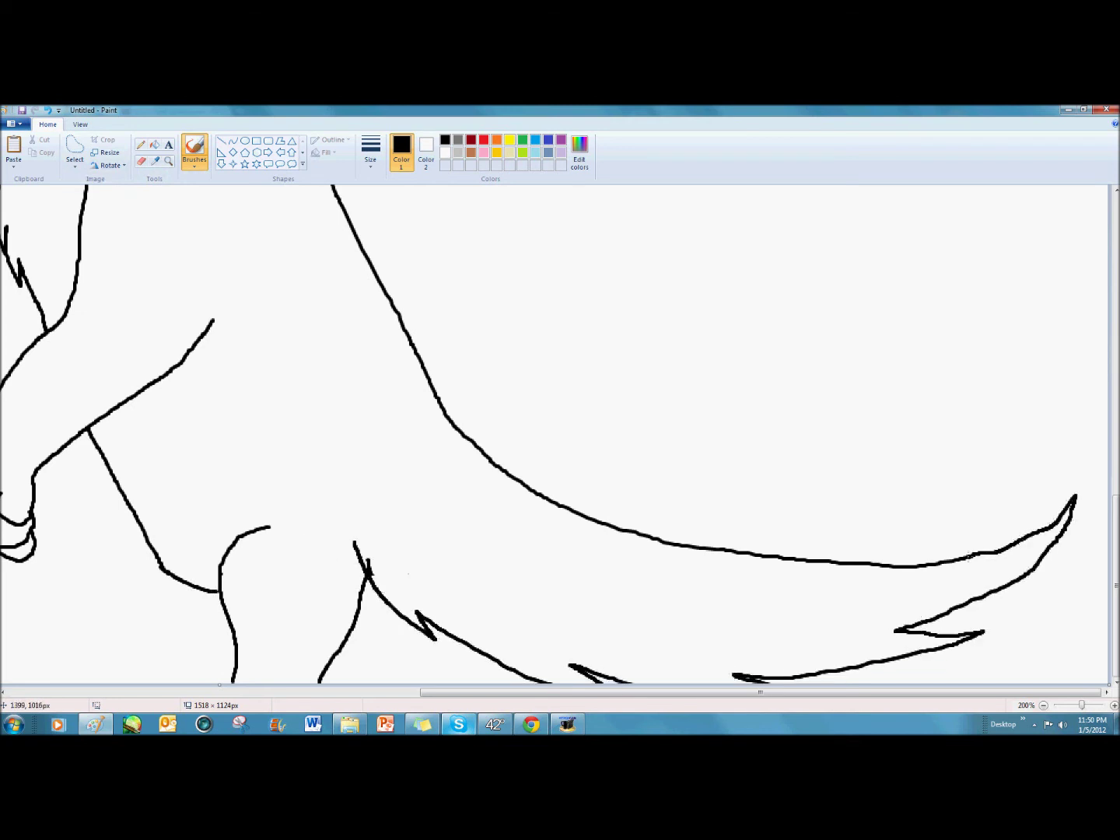
Delete the hind leg outline with a free-form selection and shorten the canvas to 1039 px high
click(74, 145)
mouse_move(355, 457)
mouse_down()
mouse_move(403, 622)
mouse_move(352, 454)
mouse_up()
key(Delete)
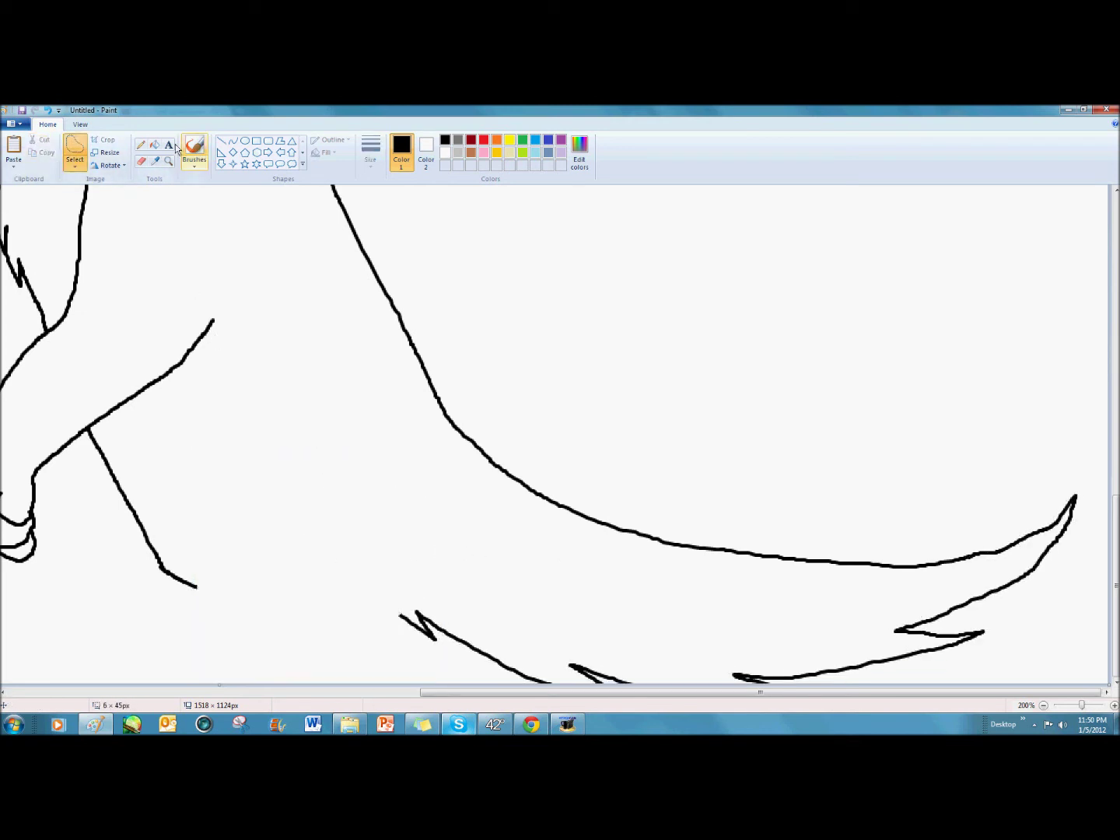
drag(219, 685, 230, 584)
Redraw the curved thigh and the short lines at the tail base in black, and undo the last stroke
click(193, 147)
drag(374, 657, 390, 683)
mouse_move(285, 605)
mouse_down()
mouse_move(220, 658)
mouse_move(221, 682)
mouse_up()
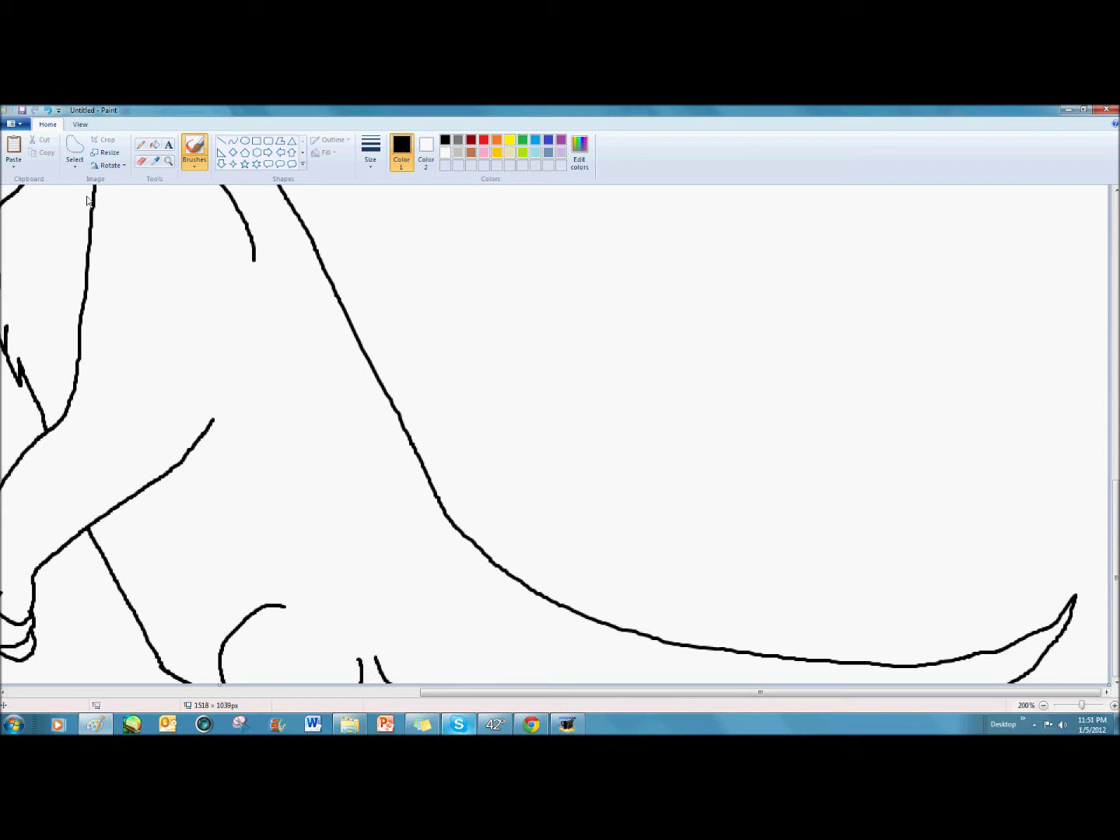
key(ctrl+z)
Fill the character's head, body and tail with brown
click(168, 162)
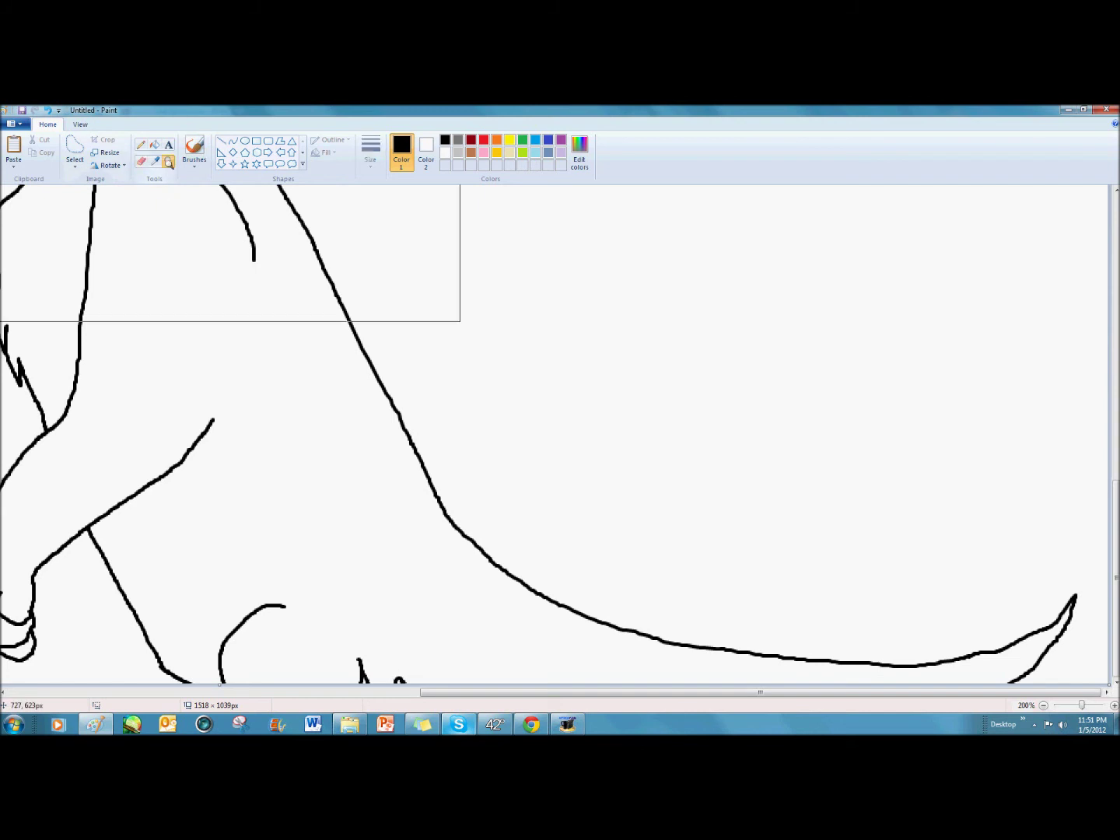
right_click(228, 299)
right_click(227, 307)
click(236, 423)
click(470, 152)
click(155, 146)
click(342, 268)
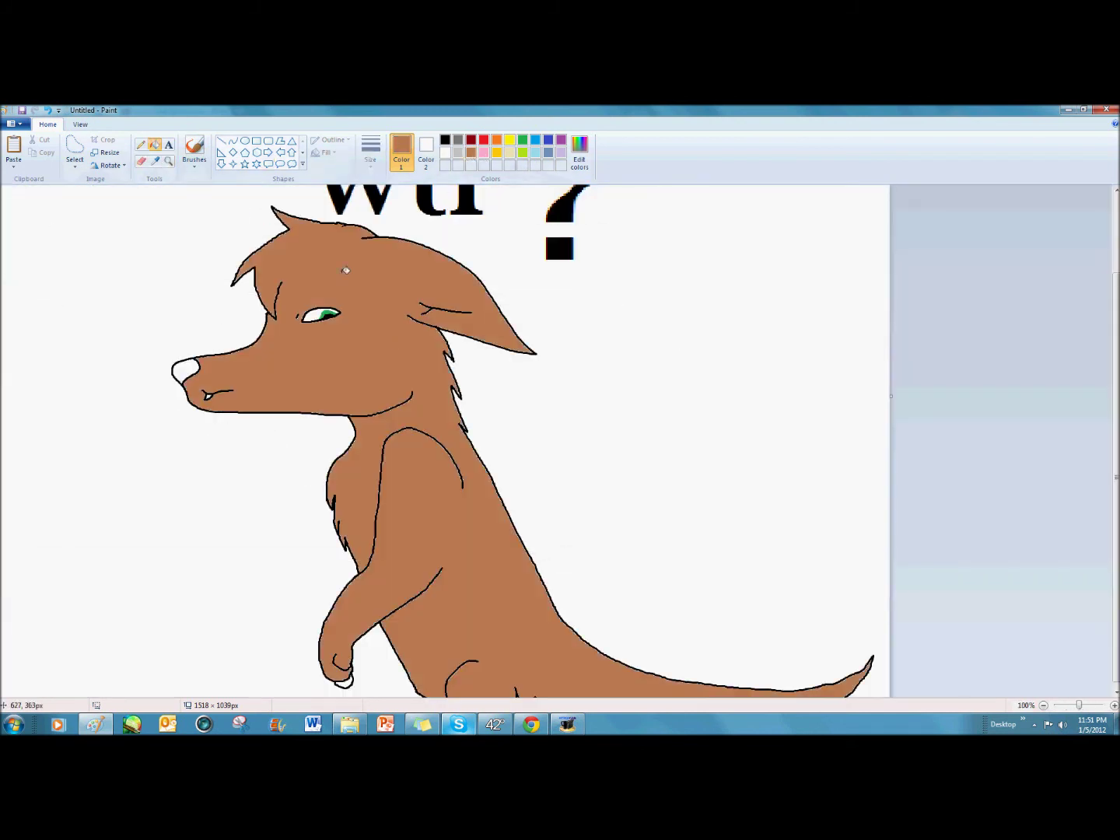
Fill the tip of the snout with black as the nose
scroll(442, 510, down, 1)
click(444, 139)
click(185, 362)
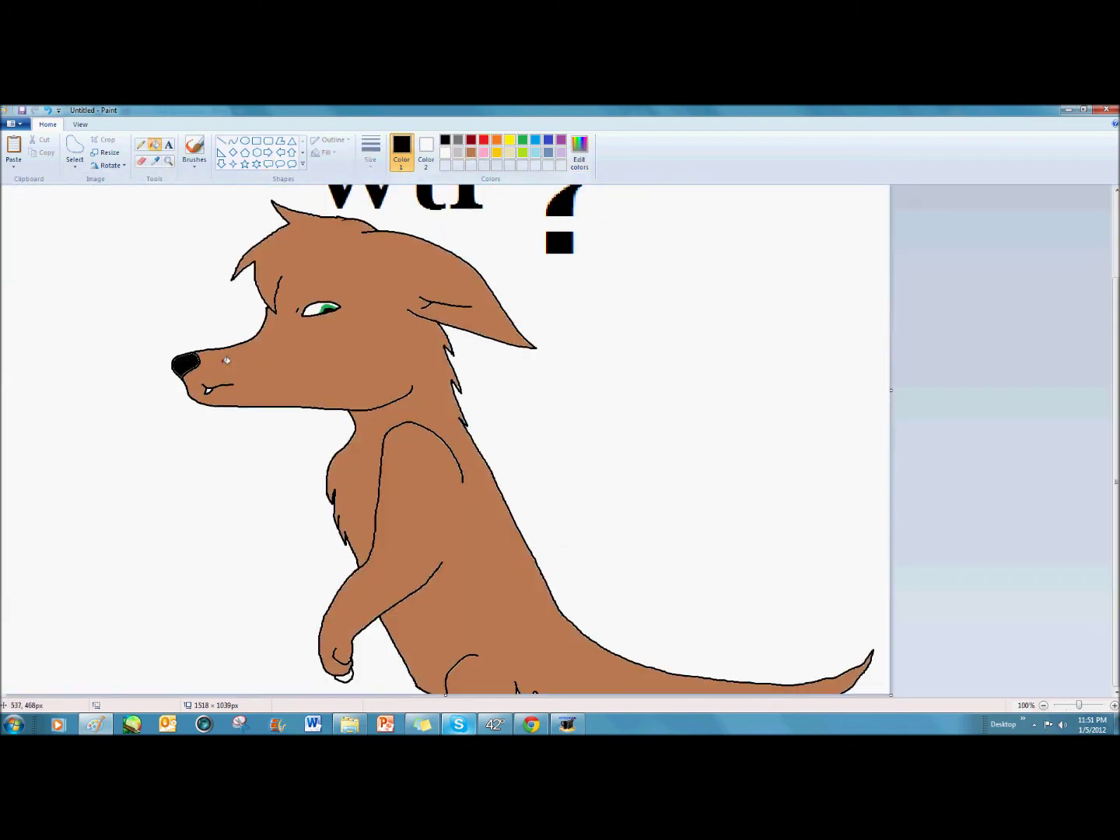
Mix a custom orange and paint boundary lines for markings across the chest, wrist and belly
click(579, 152)
double_click(455, 373)
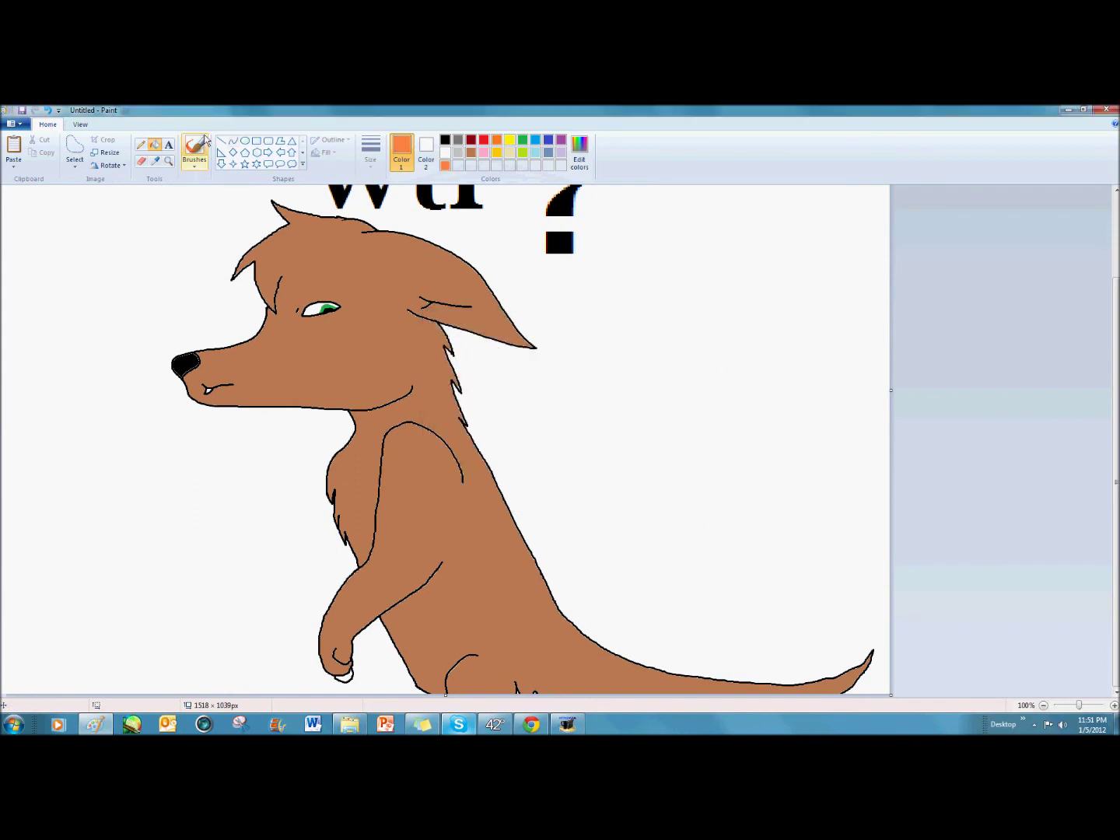
click(168, 161)
click(383, 480)
click(195, 146)
drag(476, 382, 538, 528)
scroll(609, 492, down, 3)
drag(609, 492, 682, 618)
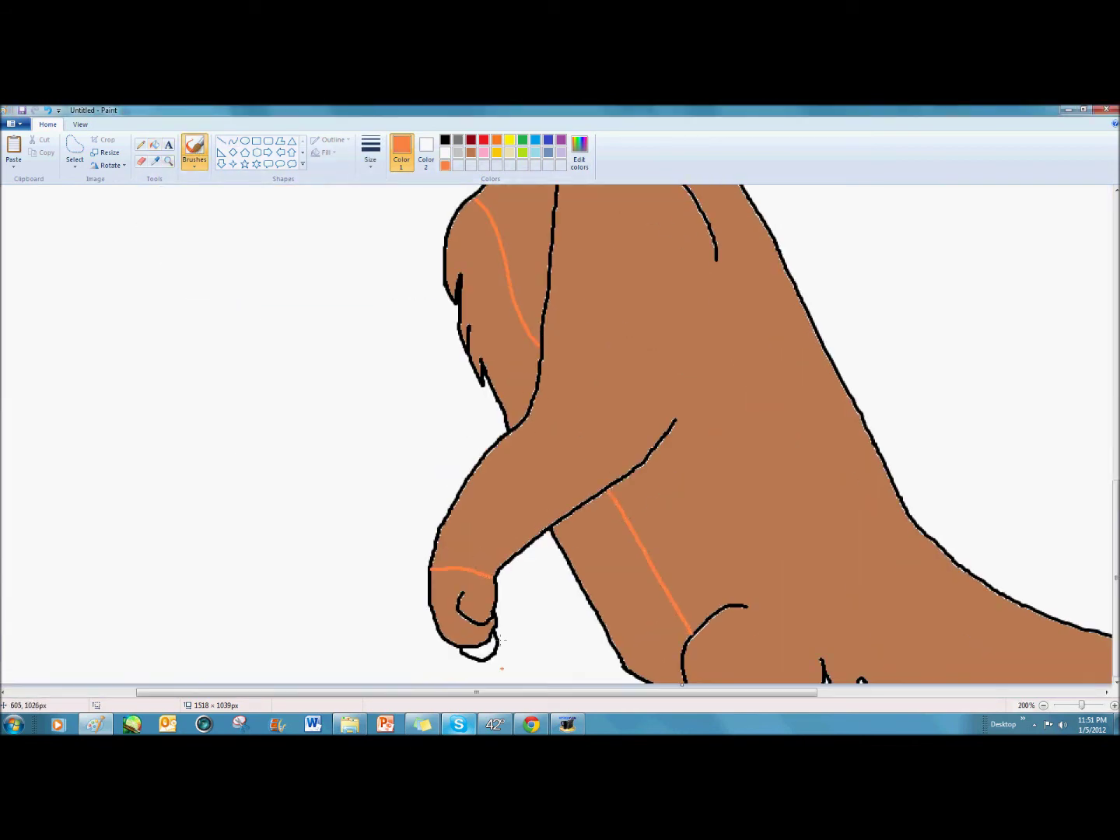
Paint orange boundary lines across the tail and near the tip of the ear
drag(519, 692, 806, 703)
drag(780, 654, 787, 690)
scroll(288, 389, up, 5)
drag(302, 465, 299, 469)
Draw a zigzag tuft of cheek fur in black above the back of the jaw
drag(540, 692, 283, 666)
click(445, 140)
mouse_move(532, 451)
mouse_down()
mouse_move(590, 504)
mouse_move(557, 561)
mouse_move(518, 549)
mouse_up()
click(375, 165)
click(393, 185)
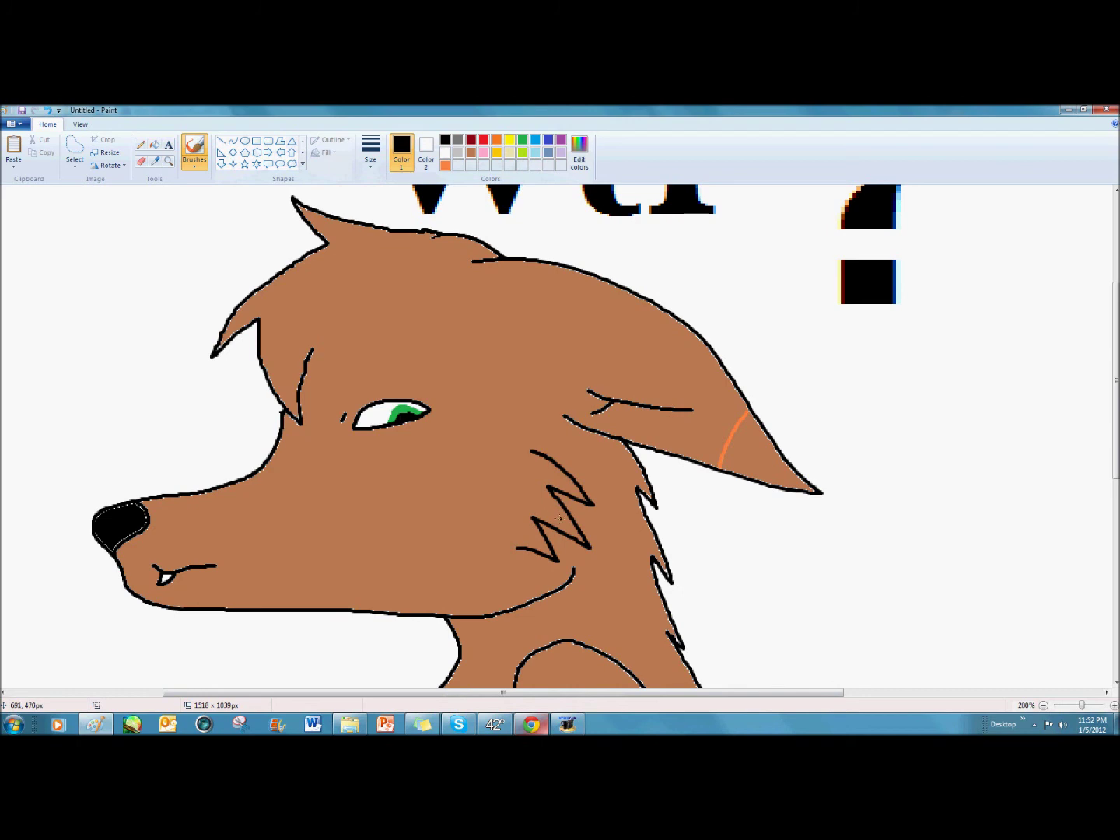
Fill the marked-off chest, belly and paw areas with the custom orange
scroll(410, 462, down, 5)
scroll(385, 460, up, 2)
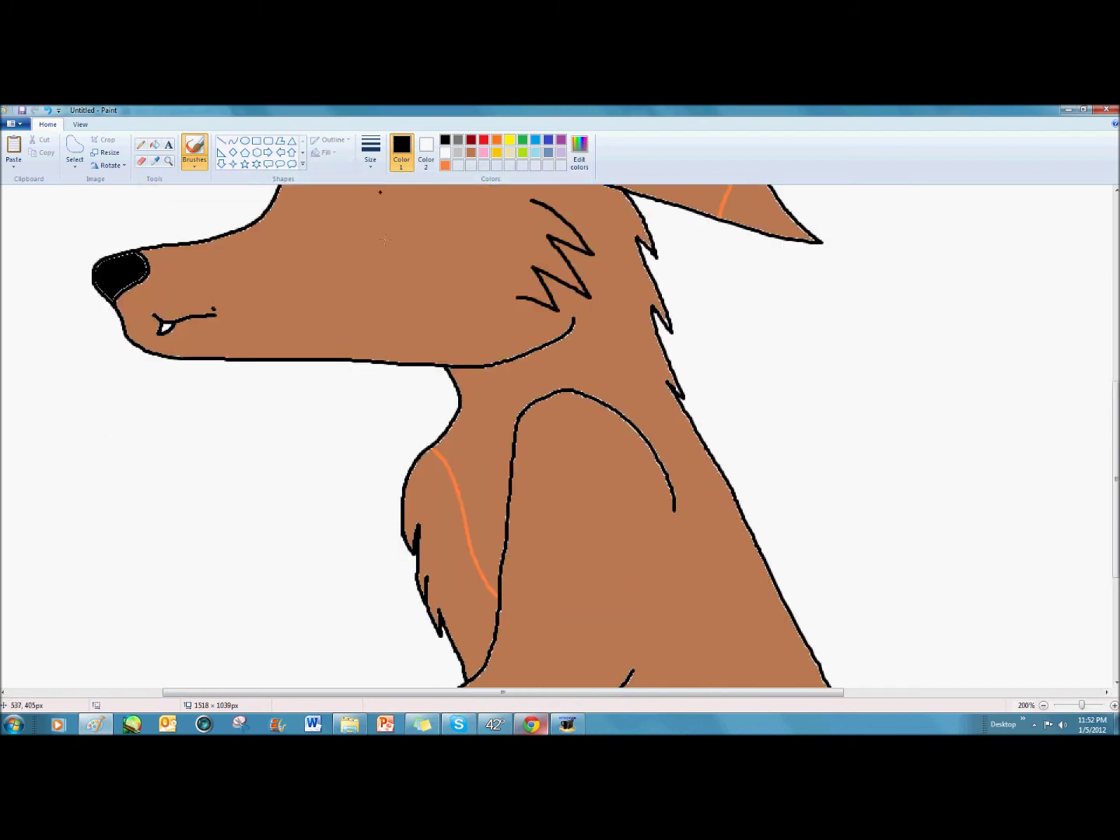
click(155, 144)
click(444, 165)
click(436, 506)
scroll(567, 506, down, 5)
click(567, 544)
click(449, 642)
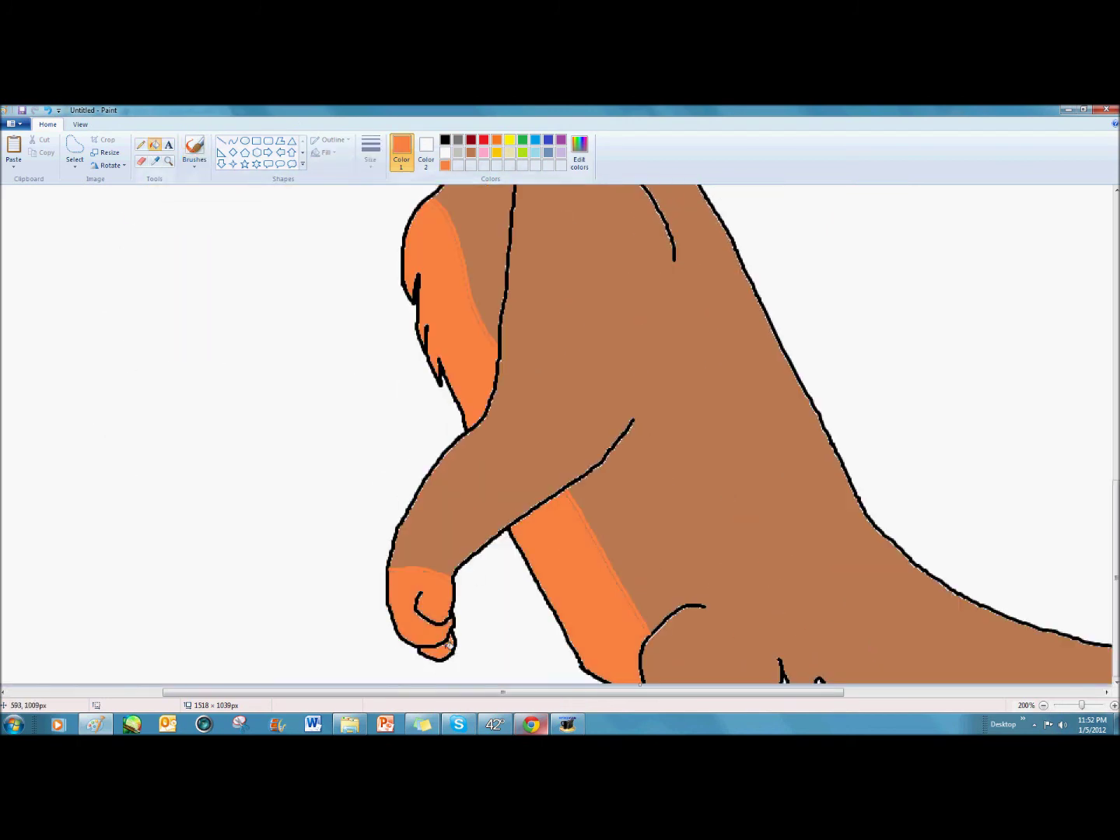
Fill the end of the tail and the ear tip with the same orange
drag(816, 692, 1078, 691)
click(862, 676)
scroll(863, 669, up, 5)
click(338, 325)
Fill the background around the character with blue-gray
drag(525, 692, 109, 692)
click(168, 161)
right_click(248, 256)
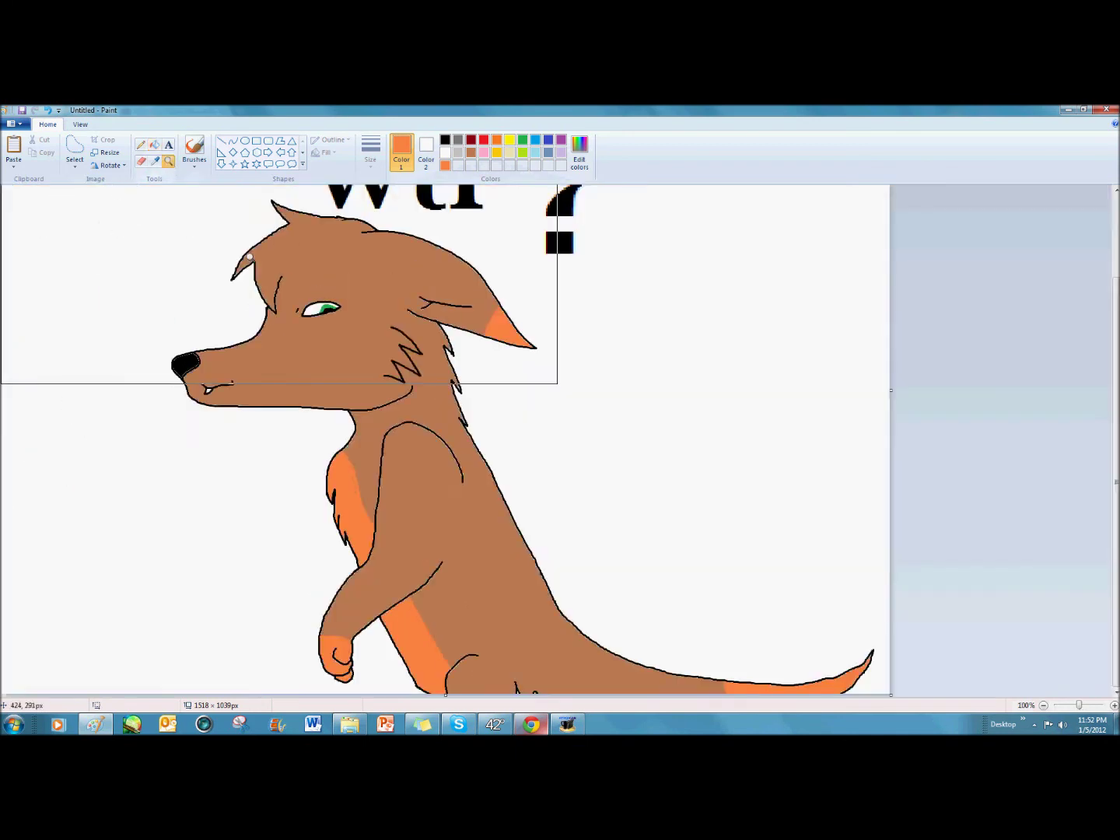
scroll(249, 257, down, 1)
click(549, 151)
click(389, 342)
Select the drawing with a rectangular selection, shift it to the canvas's left side, and narrow the canvas to 1254 px wide
click(75, 164)
click(98, 232)
drag(223, 311, 146, 312)
drag(447, 340, 362, 339)
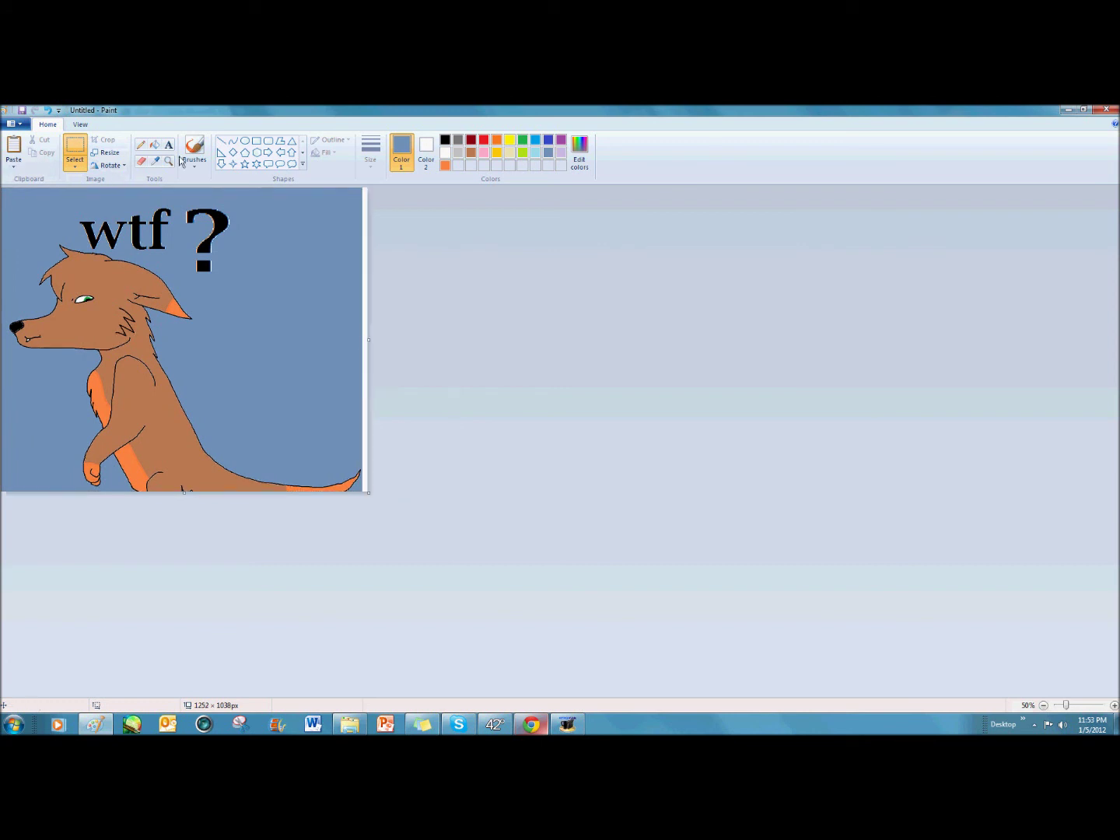
click(48, 109)
drag(449, 343, 369, 340)
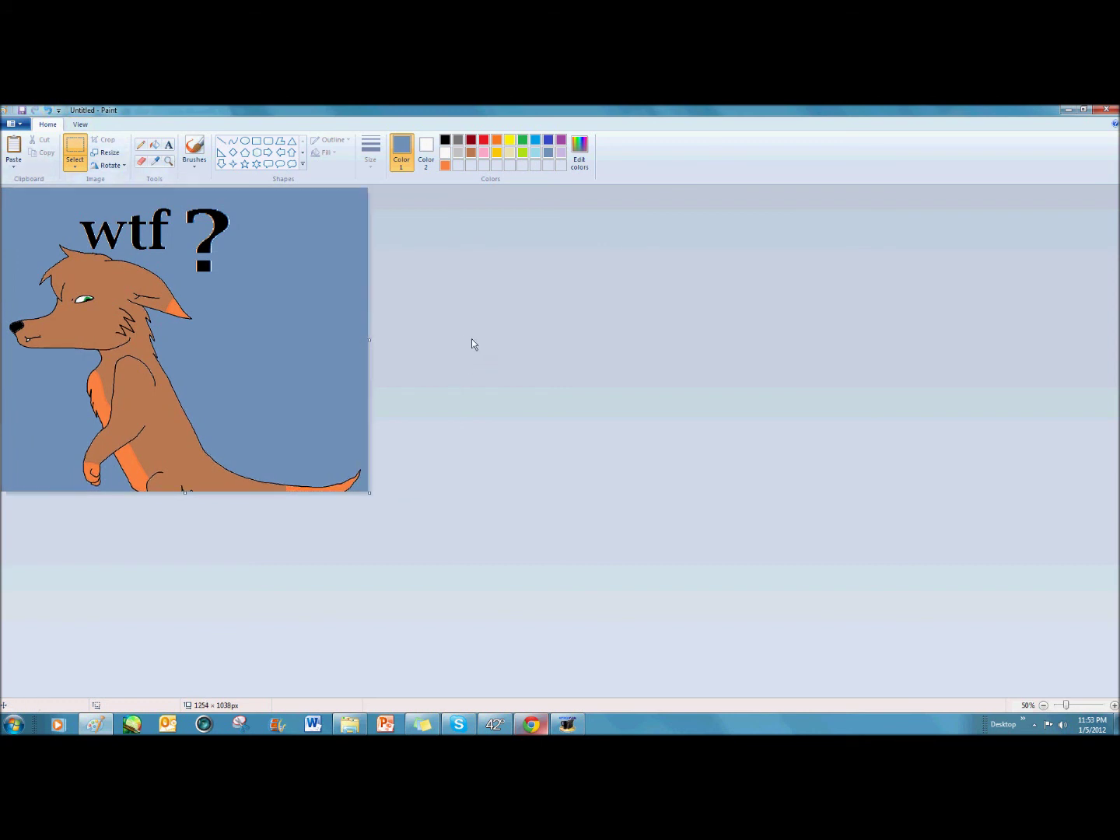
Draw a bug-like figure from black ellipses for head, body, arms and legs in the space above the tail
click(245, 141)
click(445, 139)
mouse_move(268, 302)
mouse_down()
mouse_move(326, 374)
mouse_move(297, 334)
mouse_up()
mouse_move(310, 249)
mouse_down()
mouse_move(272, 298)
mouse_move(297, 278)
mouse_move(218, 297)
mouse_move(257, 318)
mouse_up()
drag(355, 315, 305, 338)
mouse_move(331, 326)
mouse_down()
mouse_move(335, 318)
mouse_move(259, 385)
mouse_up()
mouse_move(315, 351)
mouse_down()
mouse_move(330, 388)
mouse_move(343, 385)
mouse_up()
mouse_move(328, 369)
mouse_down()
mouse_move(304, 367)
mouse_move(321, 367)
mouse_up()
Add two bent antennae to the small figure's head and a face with two round eyes and a smiling mouth
click(232, 141)
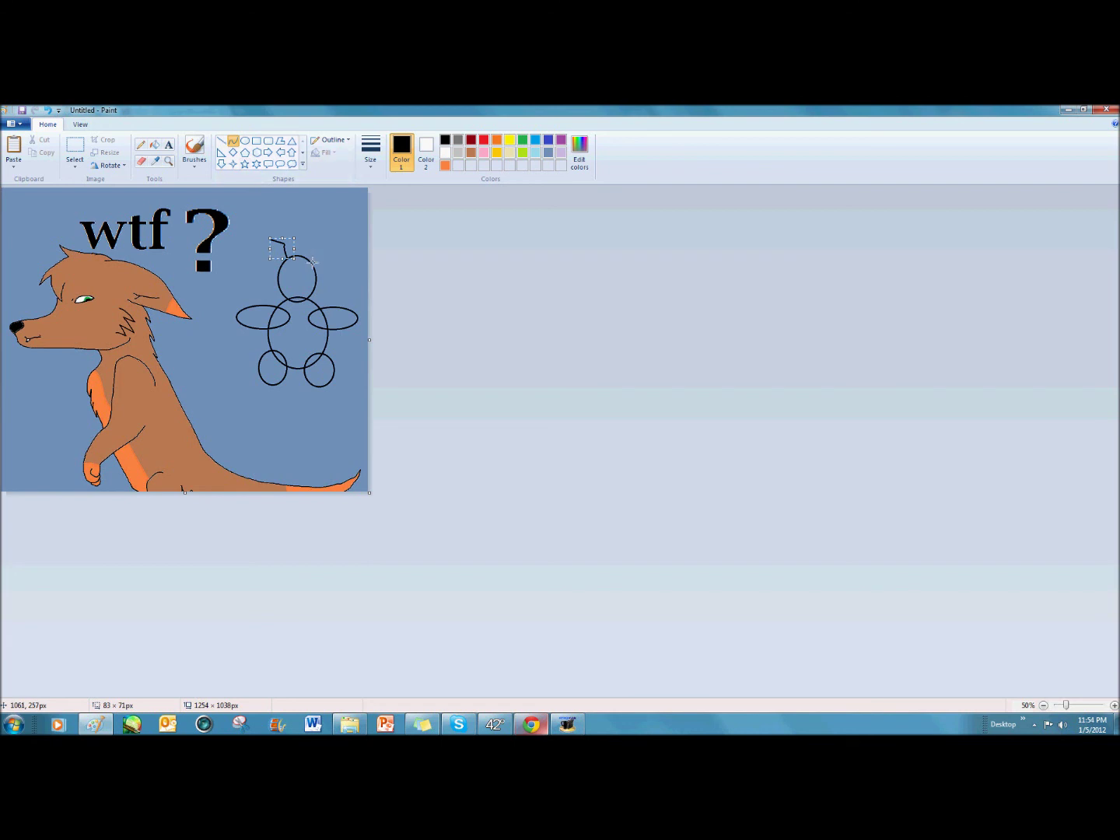
click(244, 140)
drag(302, 269, 296, 275)
right_click(300, 276)
click(319, 282)
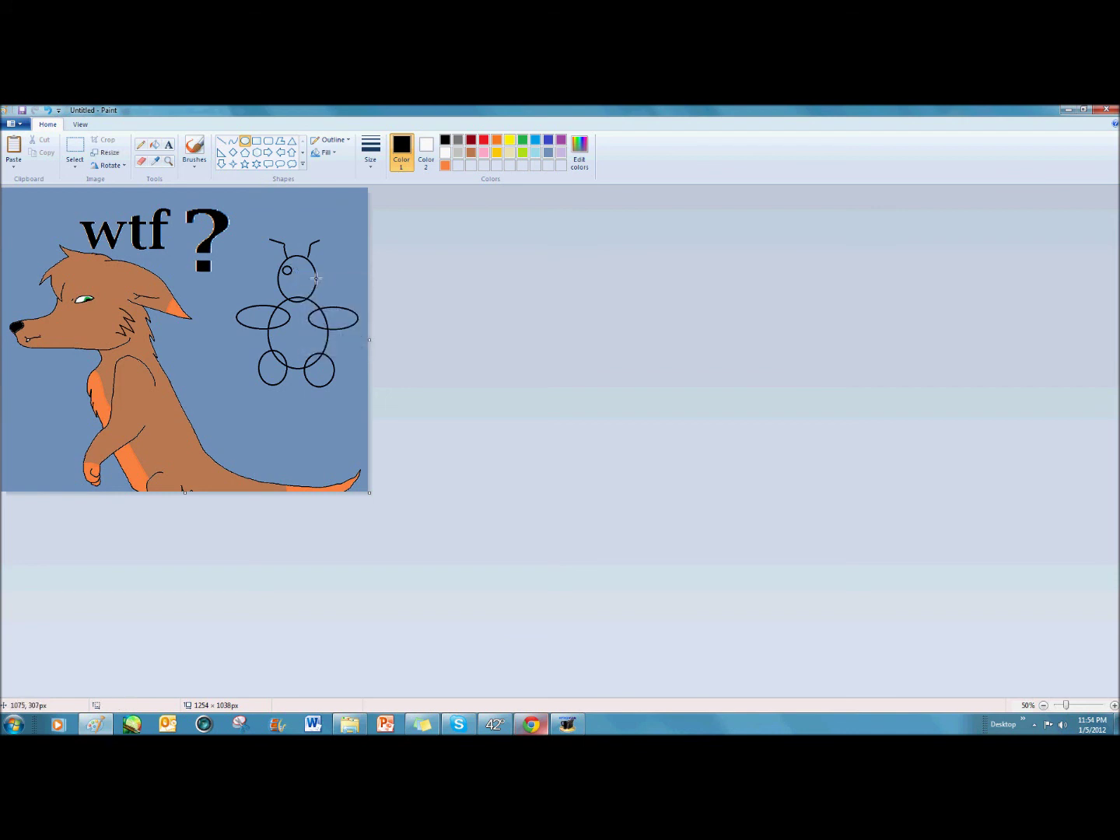
click(232, 141)
click(221, 141)
drag(285, 283, 304, 278)
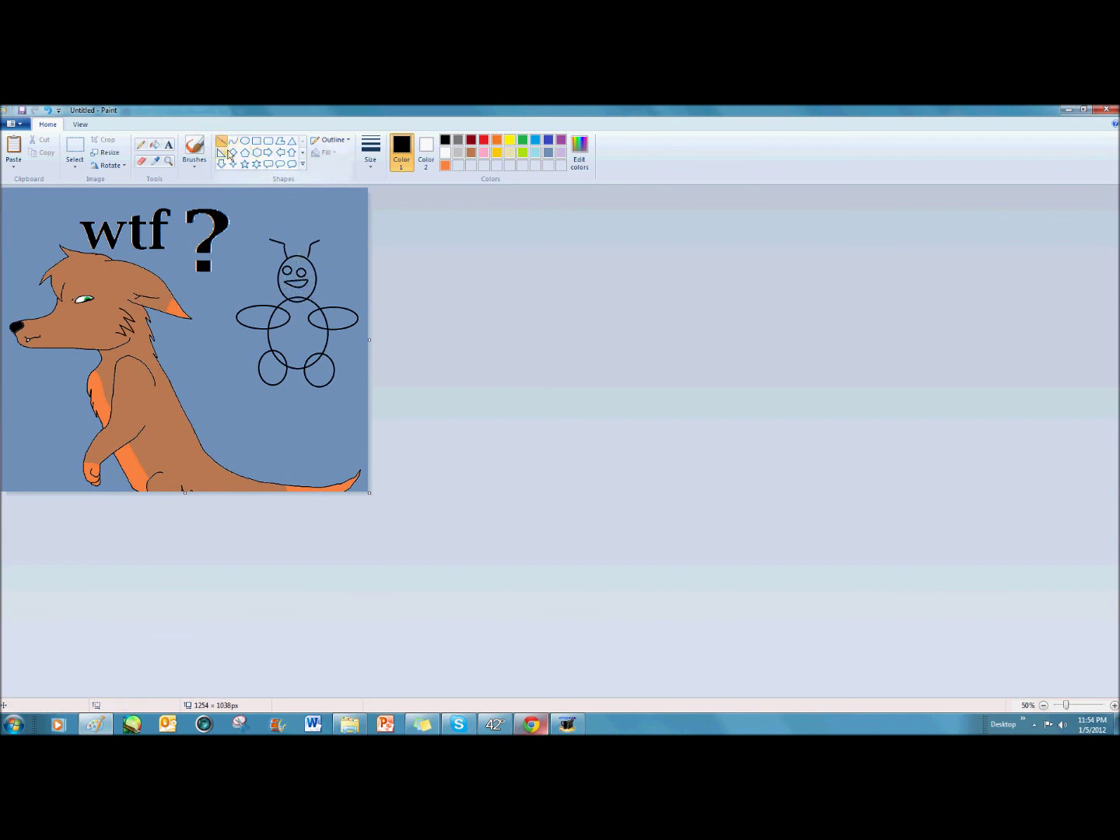
Fill the small figure's arms, body, legs and head with black
click(155, 145)
click(250, 319)
click(304, 322)
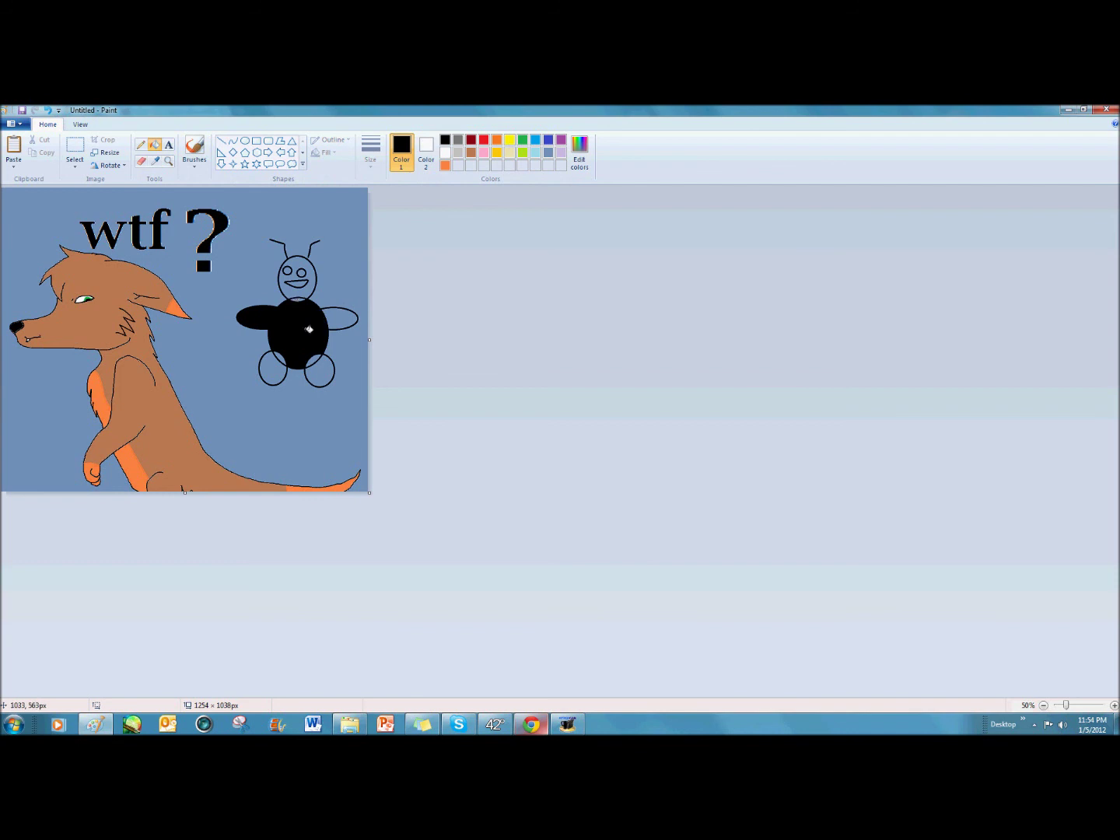
click(275, 367)
click(318, 368)
click(339, 321)
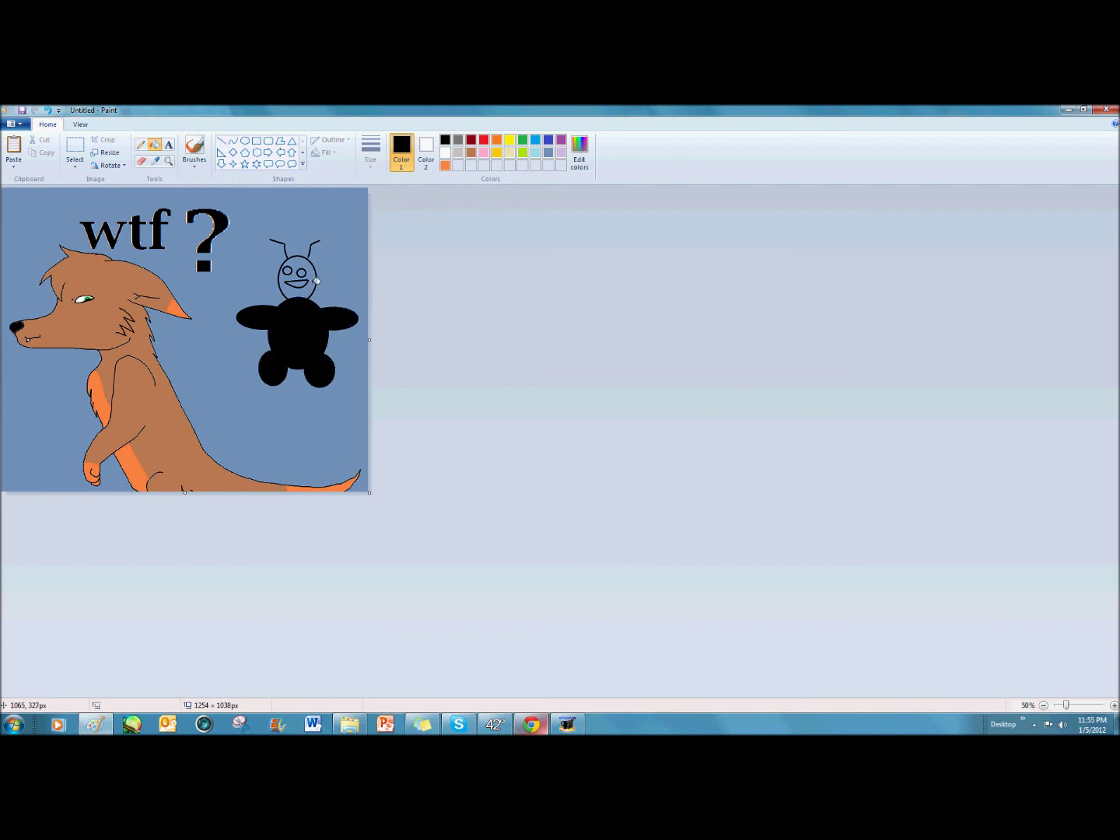
click(311, 280)
Fill the small figure's mouth with white, and recolour its mouth and eyes red
click(444, 152)
click(297, 283)
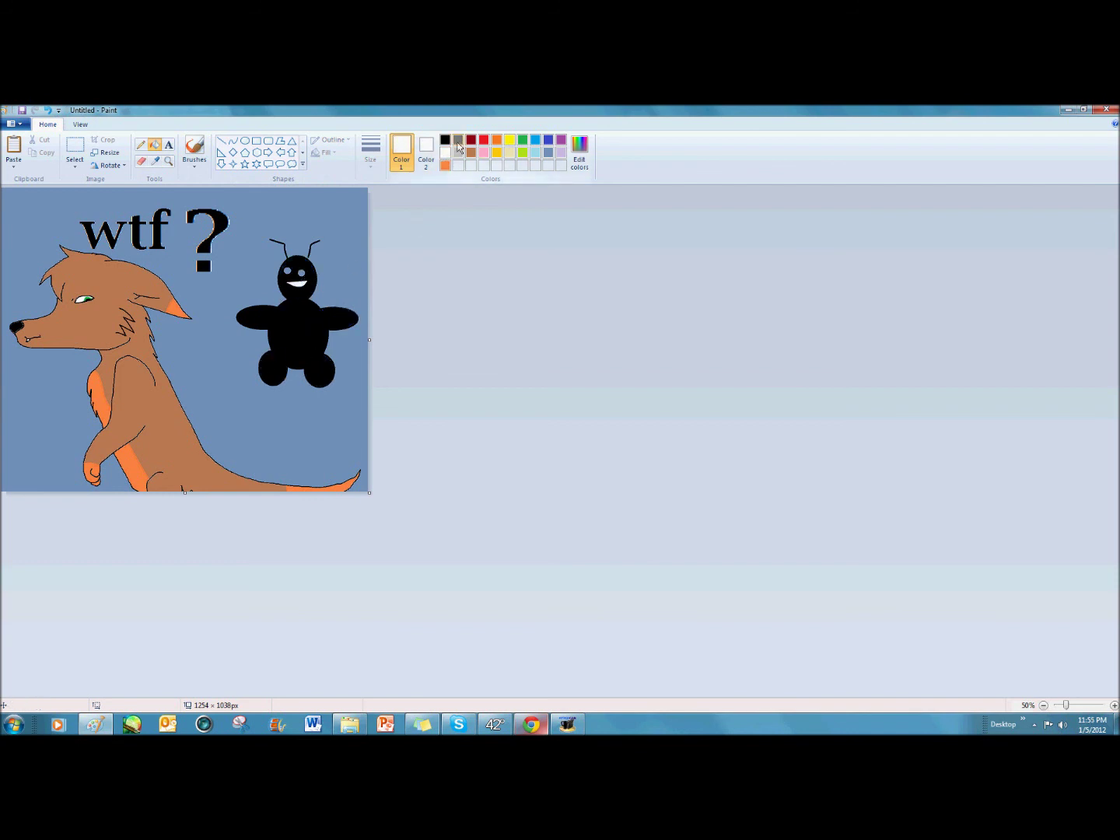
click(484, 142)
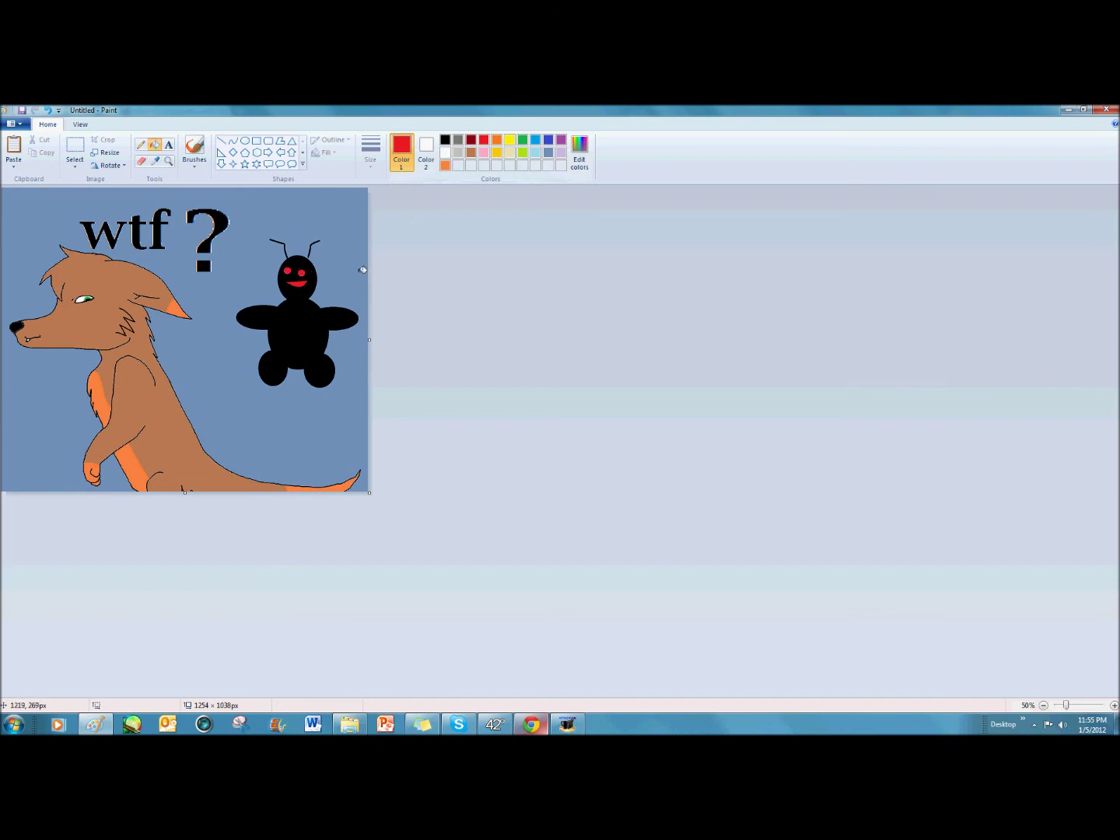